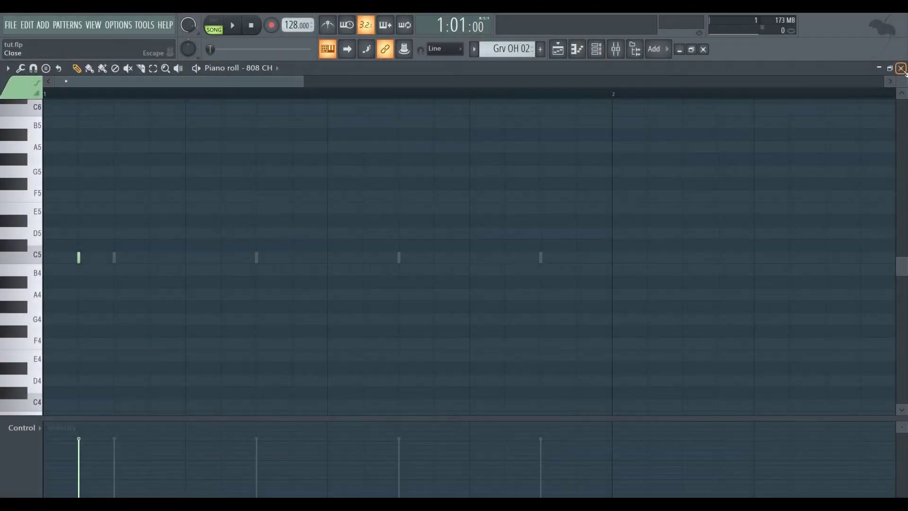
- Close the 808 CH piano roll and open the Analog bass 2 instrument from the channel rack
click(901, 69)
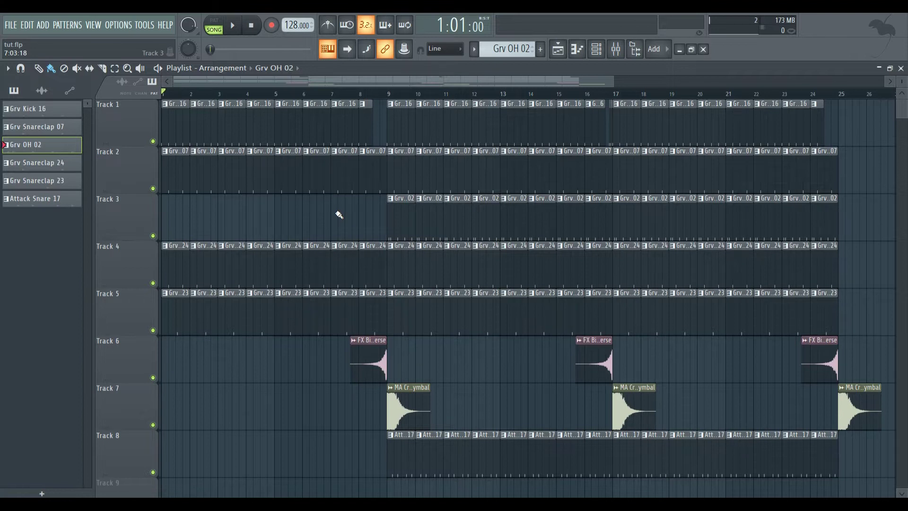
scroll(339, 215, down, 3)
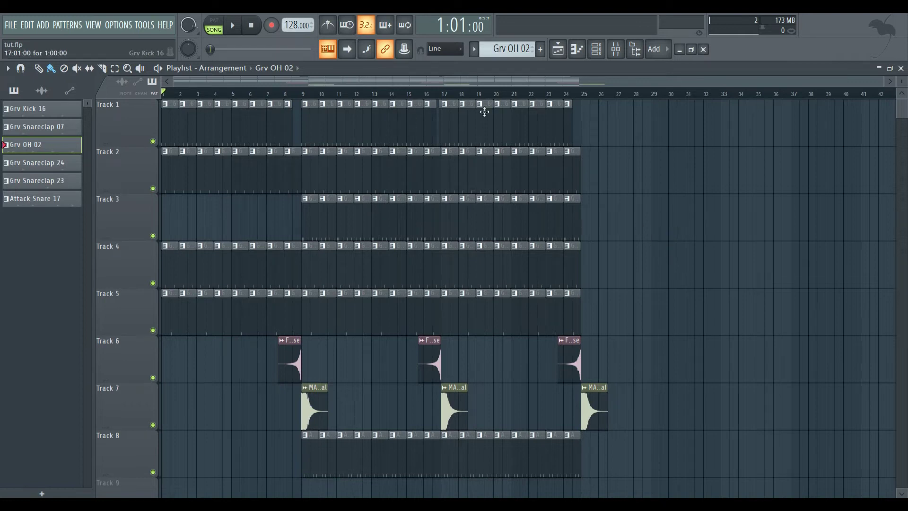
click(597, 49)
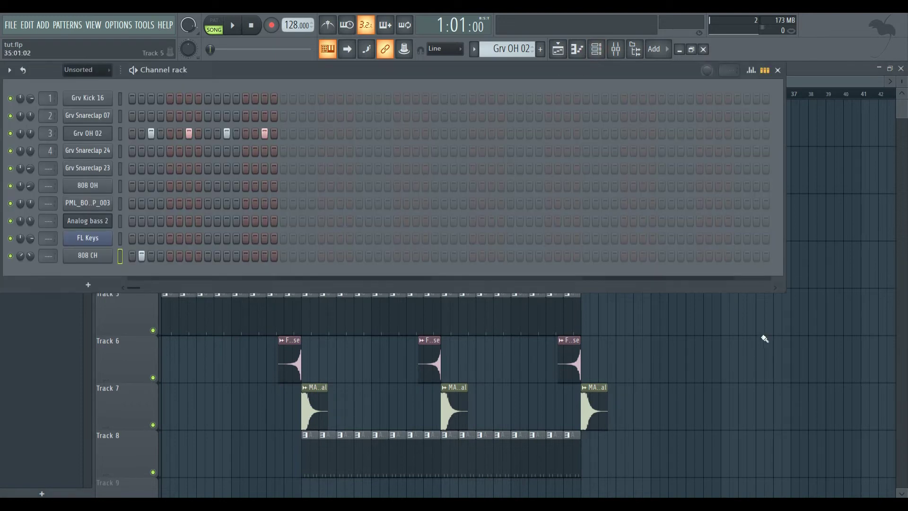
key(F6)
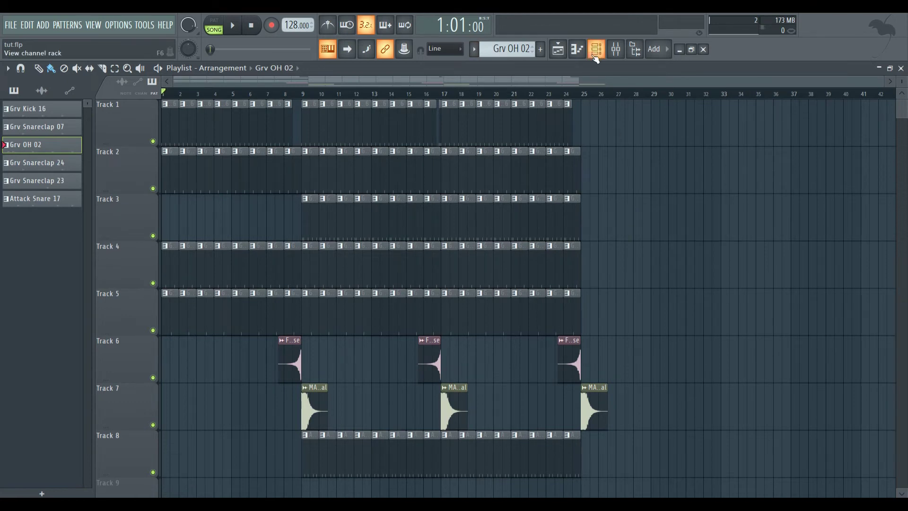
click(596, 49)
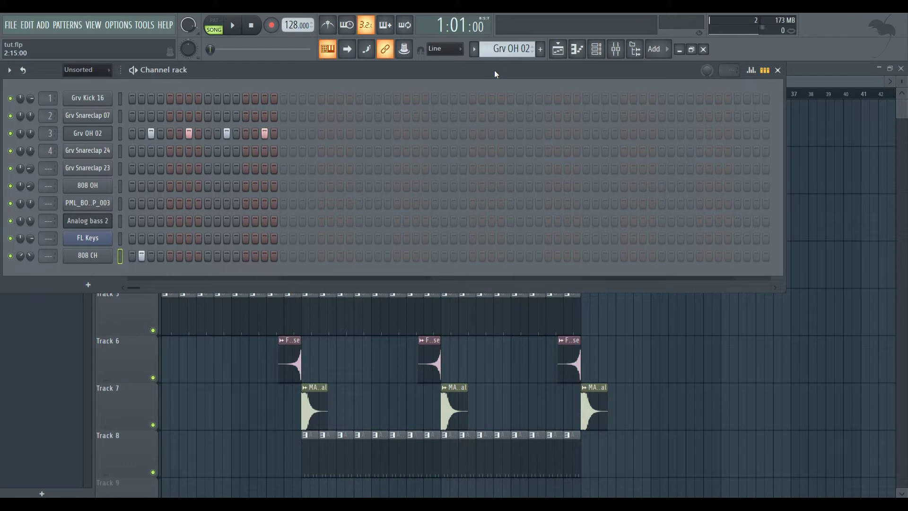
click(596, 50)
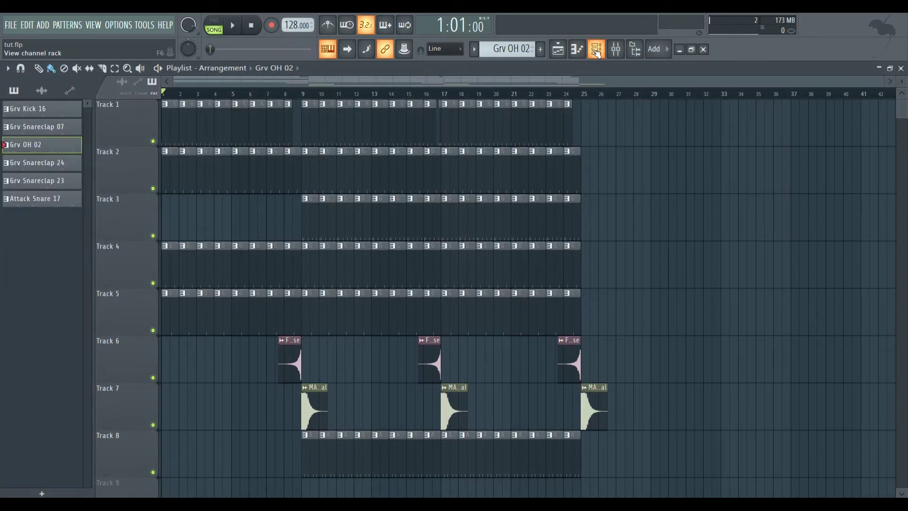
click(597, 50)
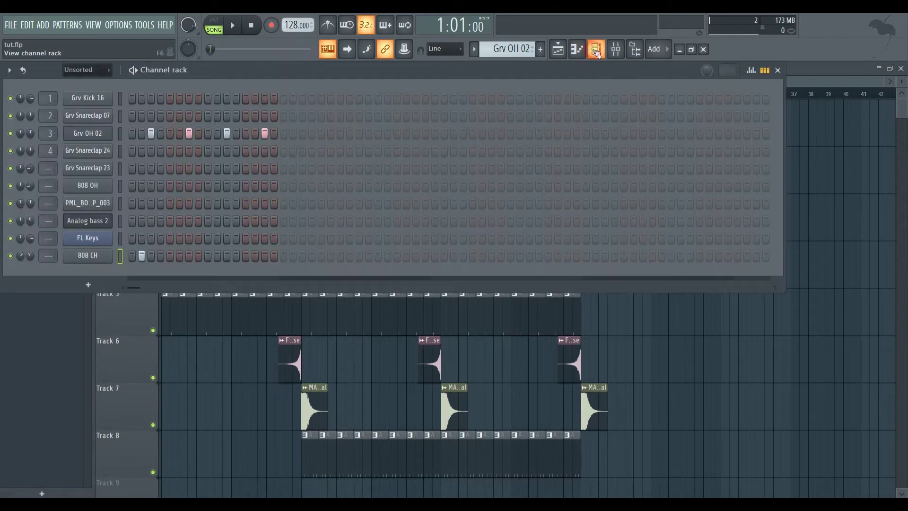
click(97, 77)
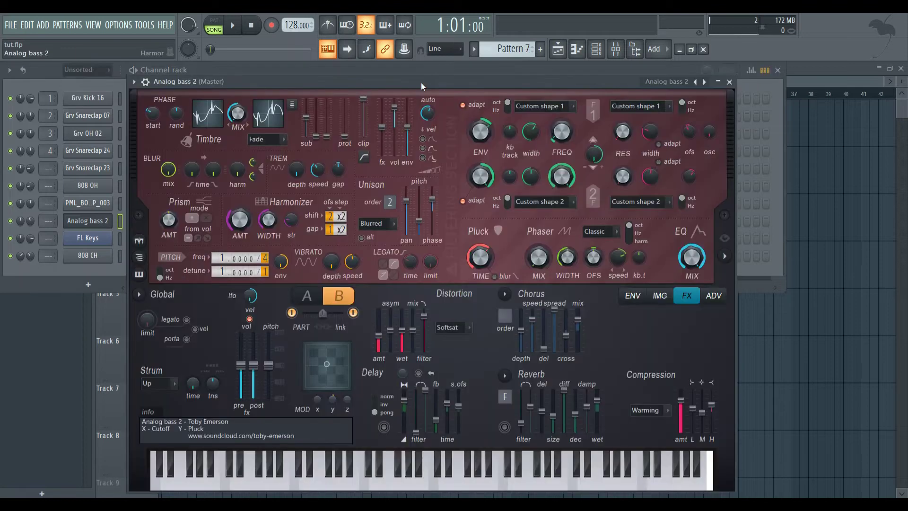
mouse_move(421, 84)
mouse_down()
mouse_move(450, 97)
mouse_move(438, 84)
mouse_move(421, 90)
mouse_up()
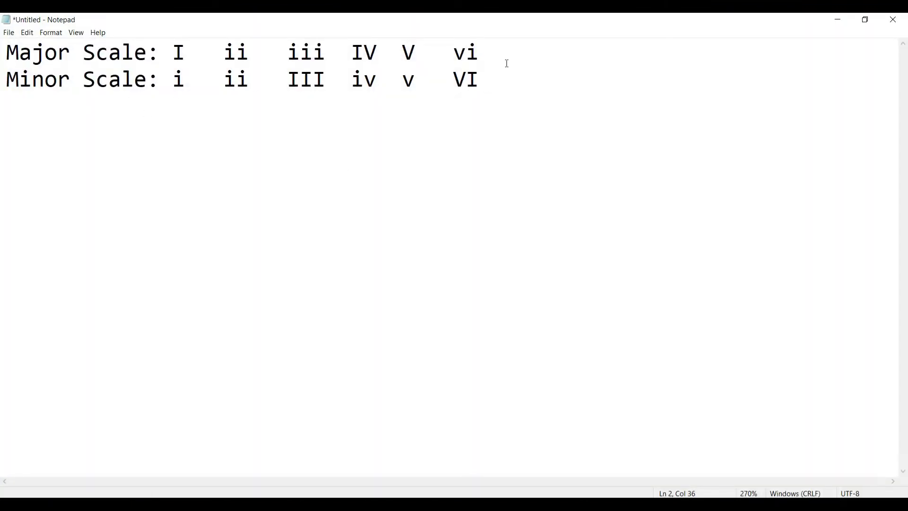
- Switch to Notepad and highlight the Major Scale numerals from I to vi
drag(489, 47, 182, 55)
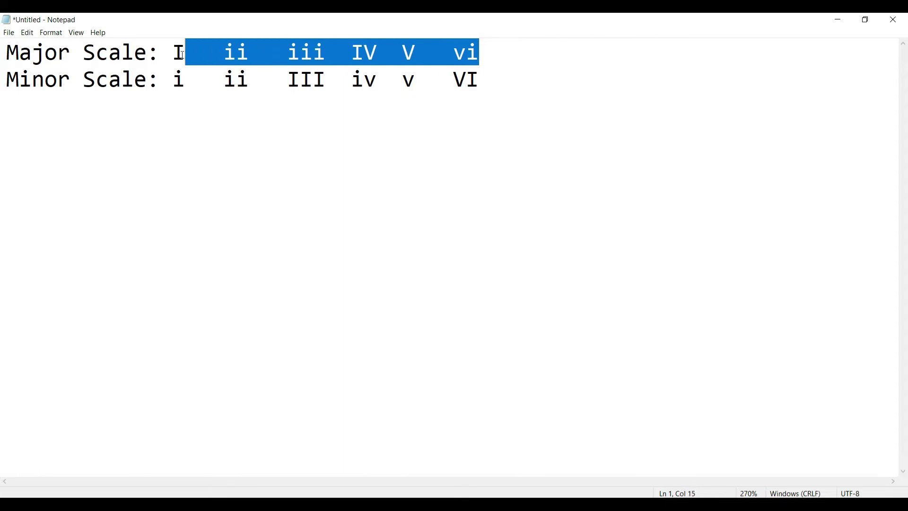
click(209, 175)
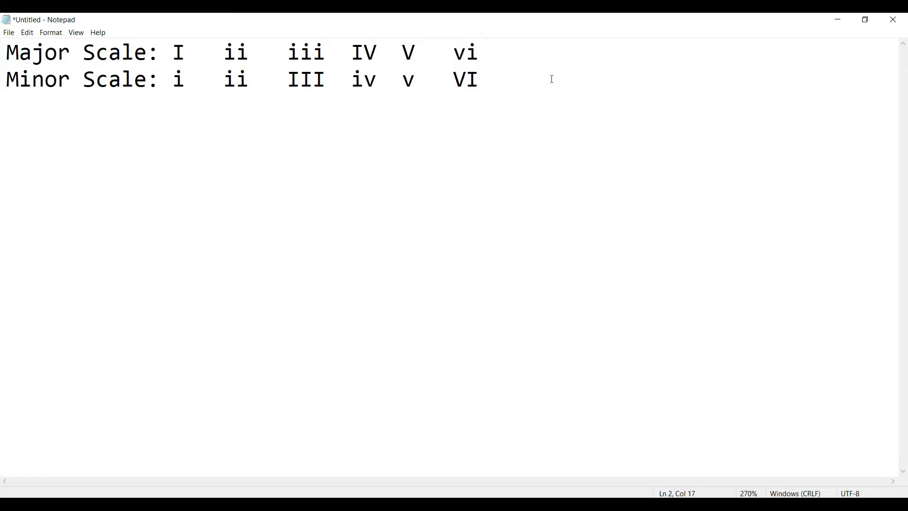
drag(499, 49, 169, 60)
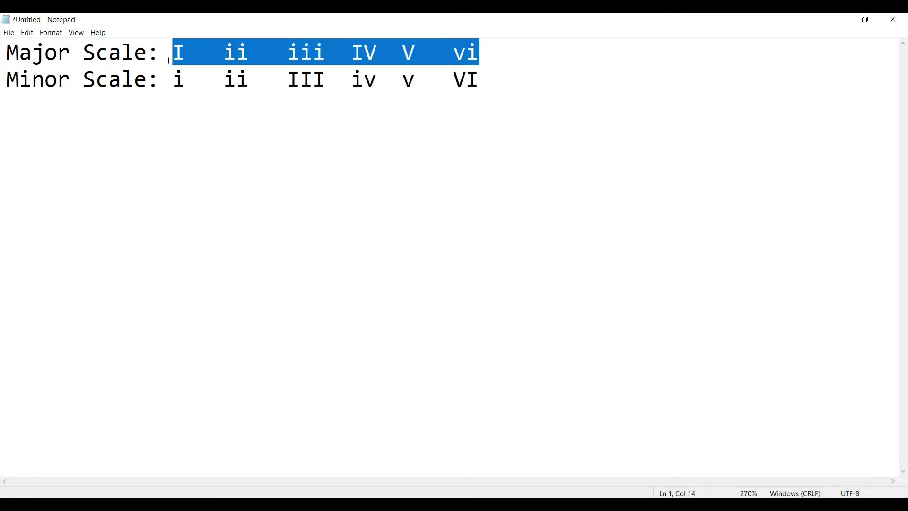
drag(498, 49, 179, 49)
click(274, 97)
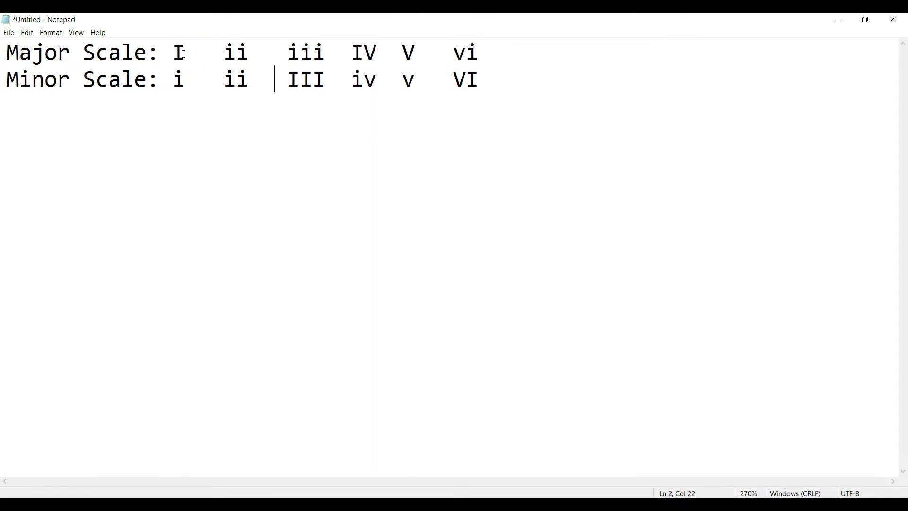
- Point out each Major Scale numeral in turn, I, ii, iii, IV, V and vi, and mark the whole series
drag(187, 52, 176, 52)
drag(248, 55, 230, 55)
drag(327, 55, 288, 55)
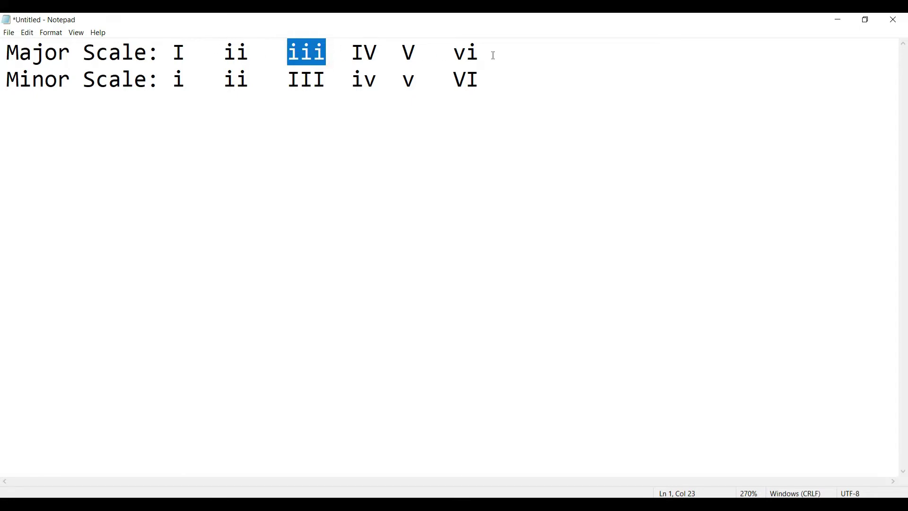
click(493, 56)
click(185, 56)
click(268, 55)
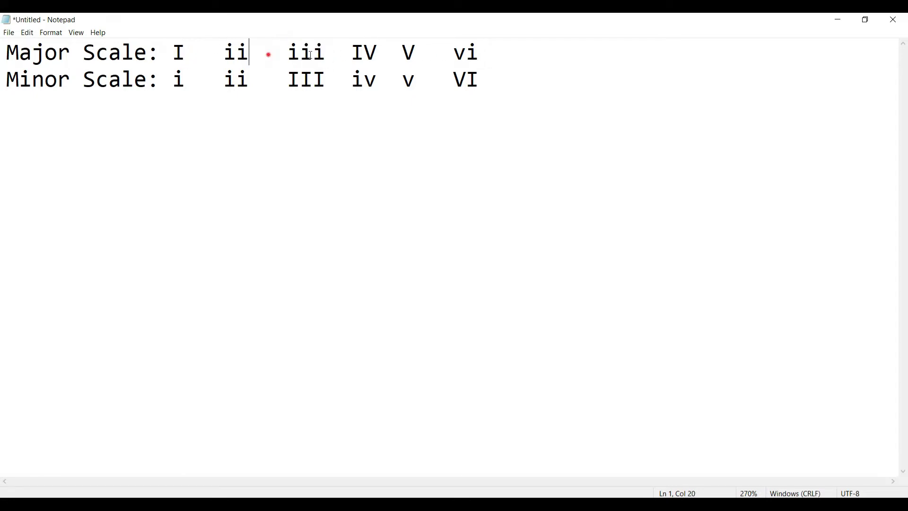
click(326, 55)
click(374, 57)
click(421, 57)
click(481, 57)
drag(486, 55, 172, 53)
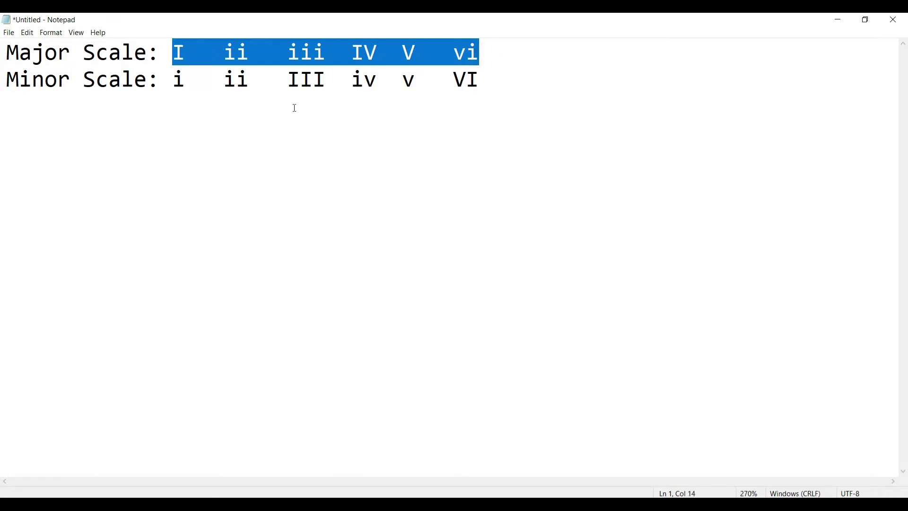
click(270, 106)
- Step through the Major Scale chord positions once more from I to vi, returning to I and ii
click(192, 57)
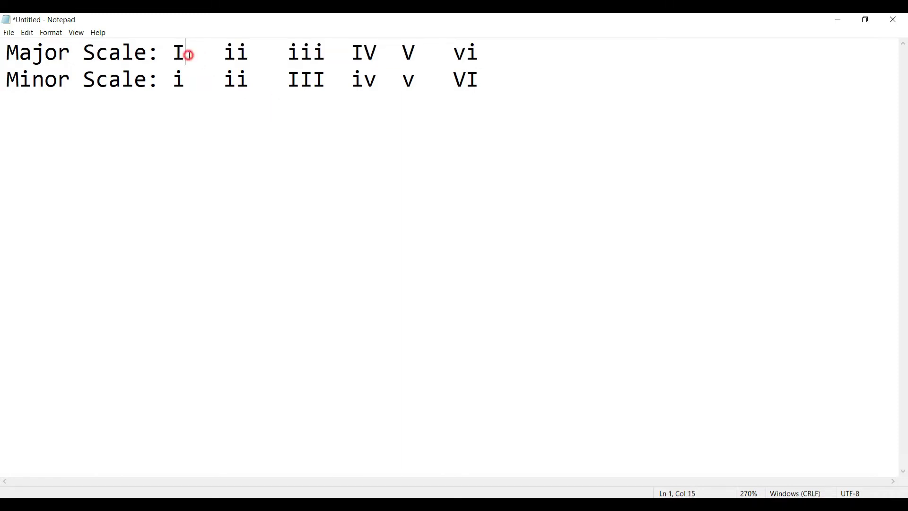
click(249, 62)
click(301, 58)
click(375, 61)
click(405, 61)
click(481, 59)
click(184, 58)
click(181, 60)
click(247, 55)
- Highlight the first three Major Scale numerals together, and mark IV, V, vi and I individually
drag(285, 56, 172, 56)
click(249, 56)
click(314, 56)
double_click(363, 55)
double_click(409, 53)
drag(473, 61, 453, 55)
click(425, 120)
double_click(178, 53)
- Insert two lines below the Major Scale row and write the chord formula "root note + 4+ 3" on the first
click(497, 58)
key(Return)
key(Return)
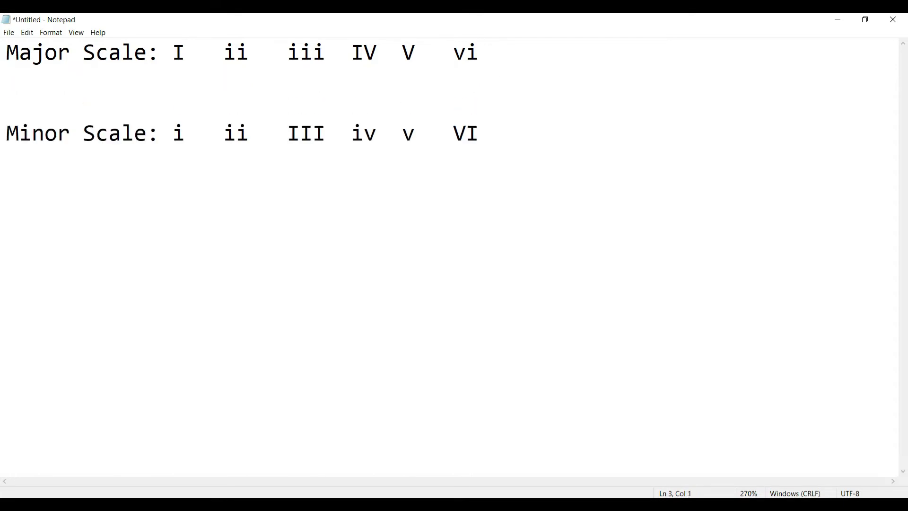
key(Up)
text(root o)
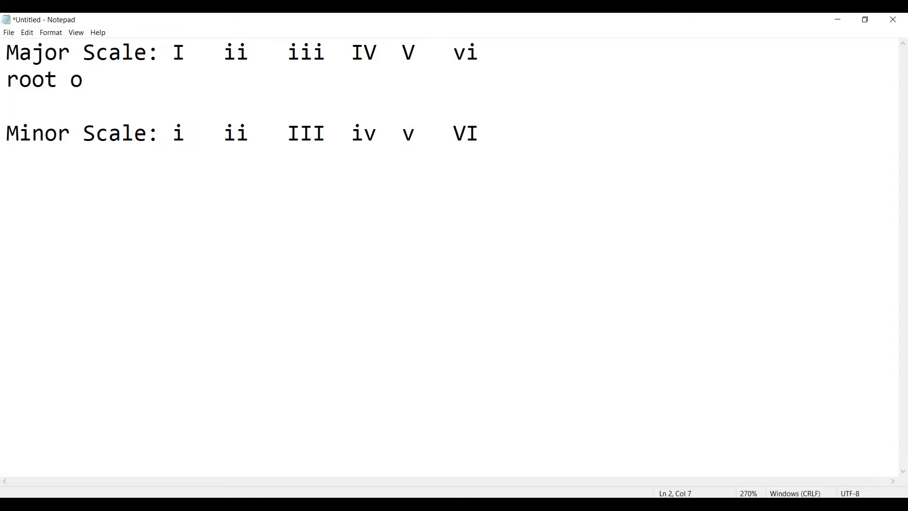
click(70, 79)
text(note)
key(End)
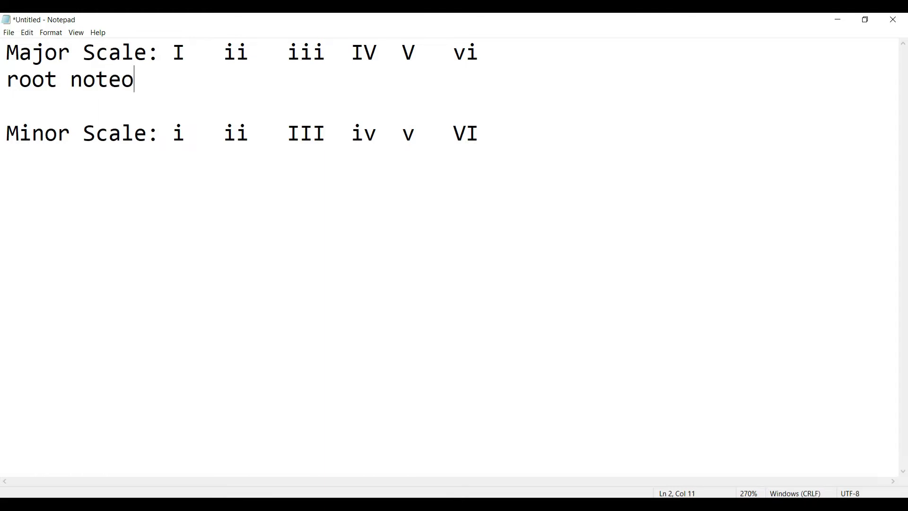
key(BackSpace)
text(+ 4+ 3)
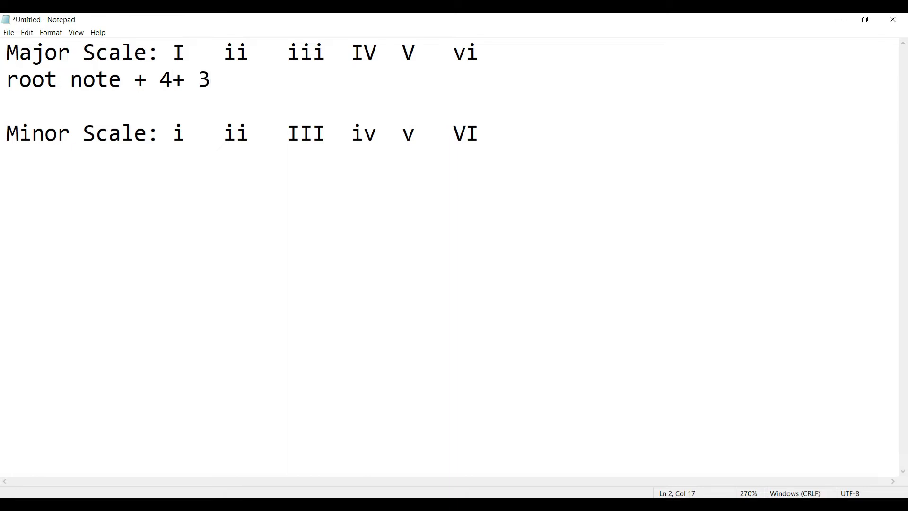
- Remove the spaces around the plus signs so the formula reads "root note+4+3"
key(Left)
key(Left)
key(Right)
key(BackSpace)
key(BackSpace)
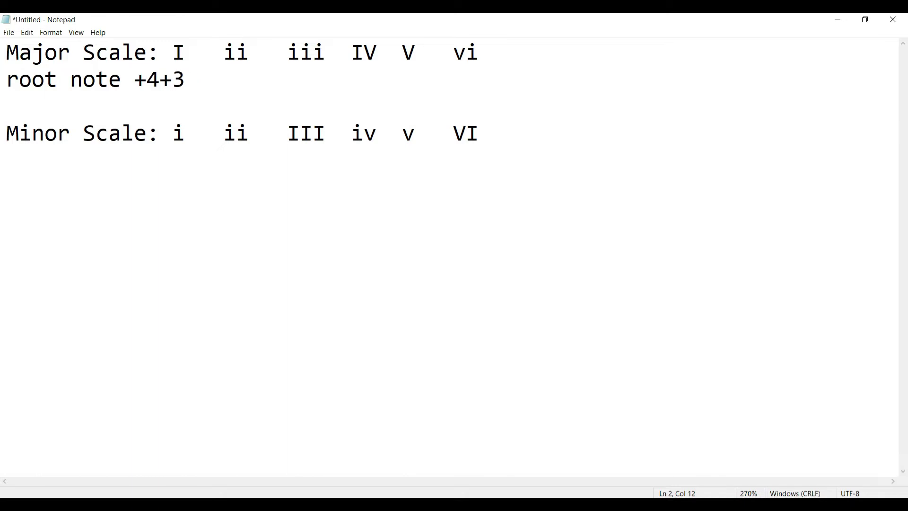
key(Left)
key(BackSpace)
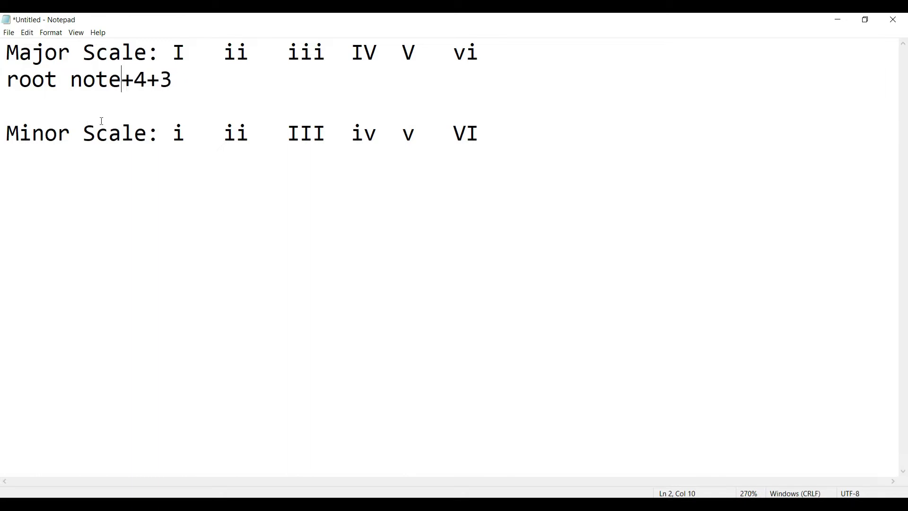
- Highlight the formula "root note+4+3" as a whole and by its separate parts
drag(172, 90, 6, 85)
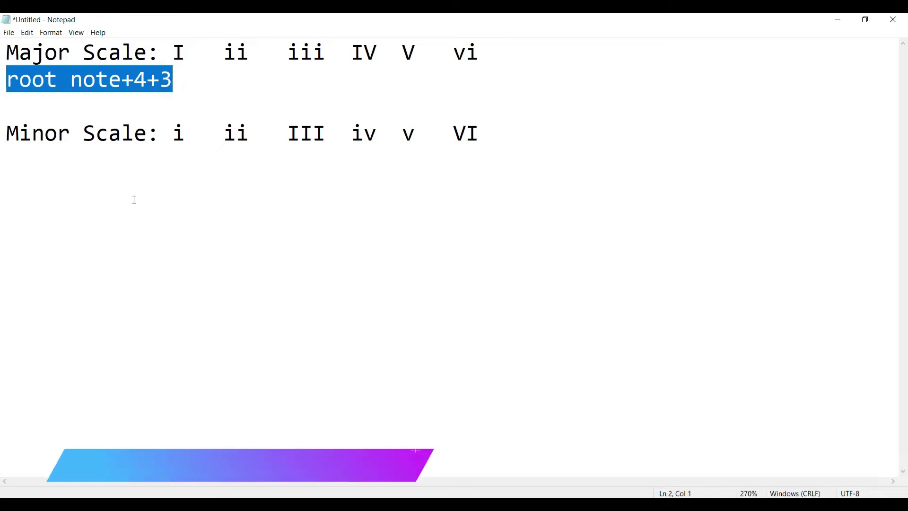
click(9, 80)
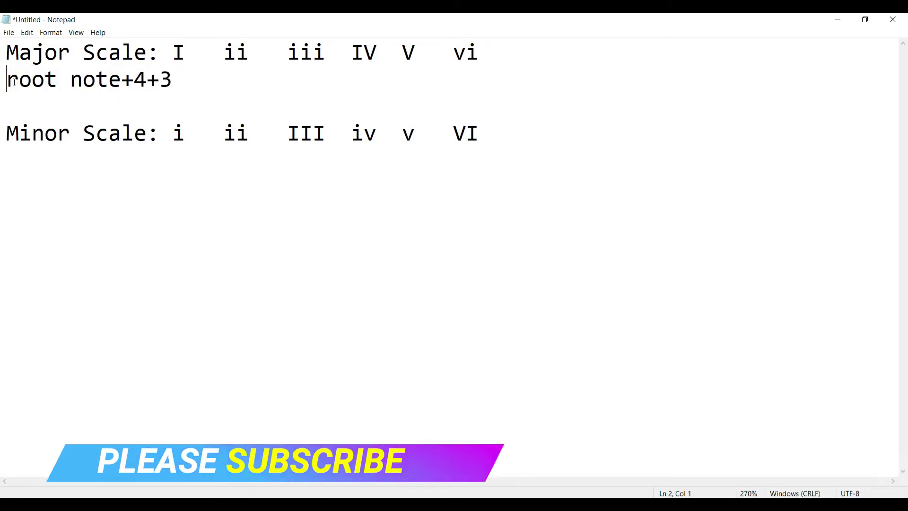
drag(9, 80, 119, 84)
drag(130, 87, 174, 82)
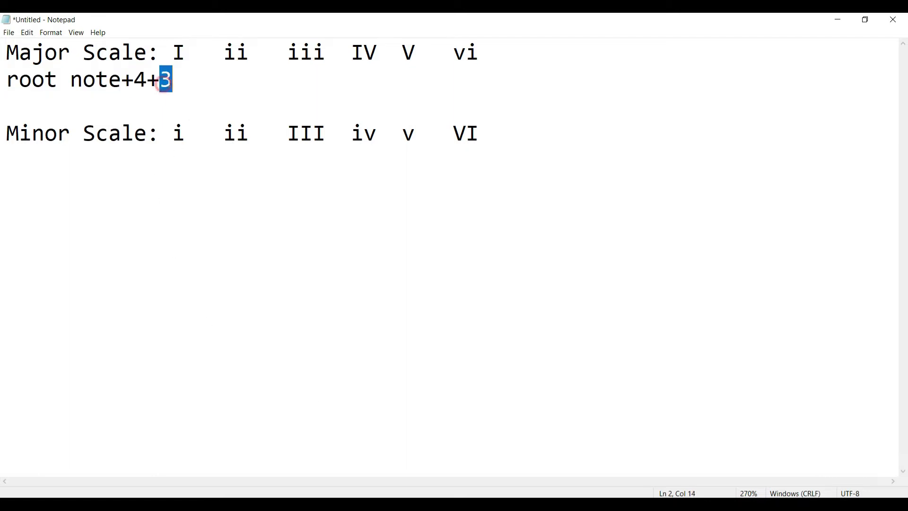
click(190, 209)
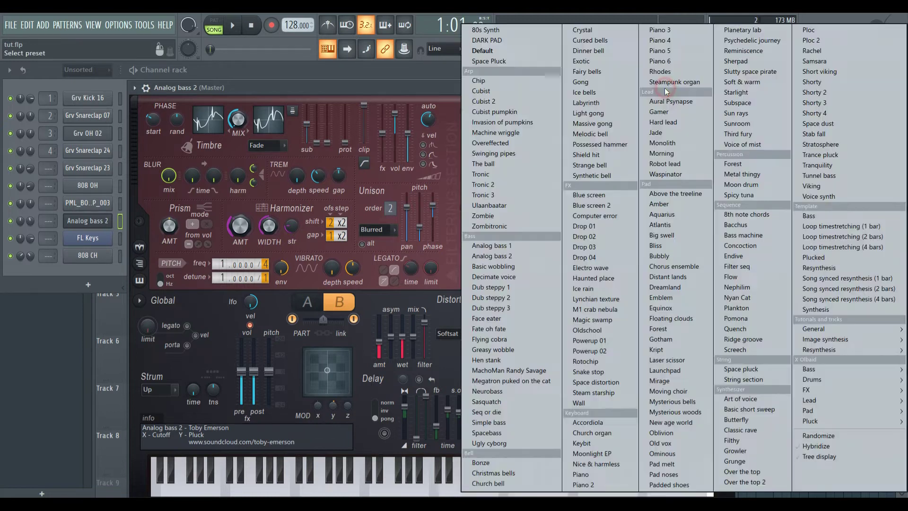
- In FL Studio, load the Piano 4 preset in place of Analog bass 2 and open that channel's piano roll
click(668, 88)
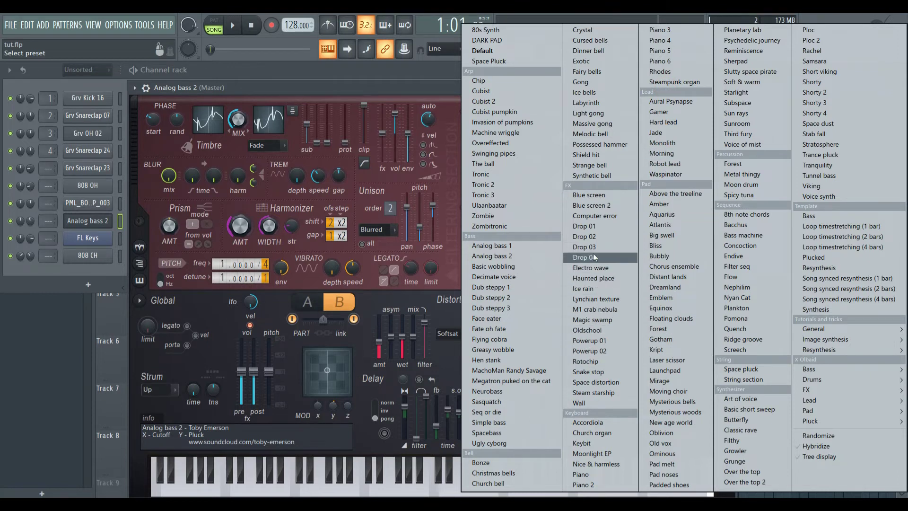
click(660, 40)
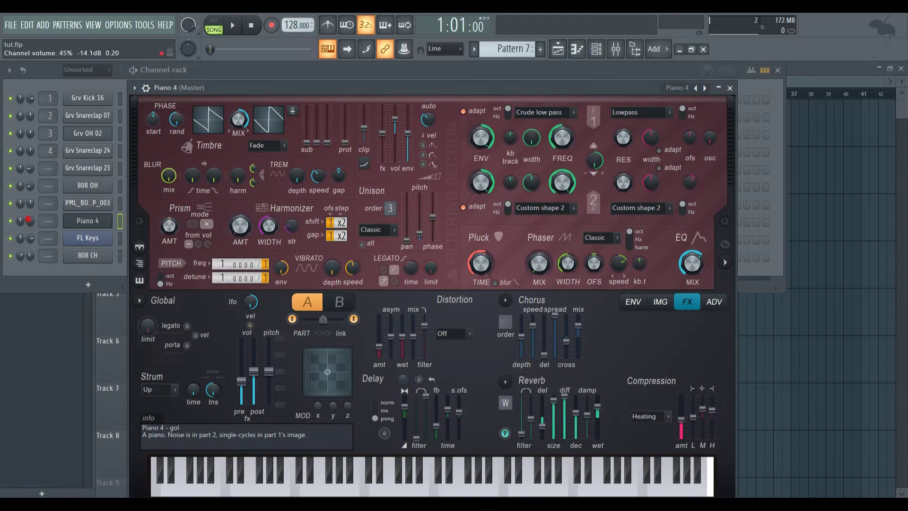
click(95, 220)
right_click(101, 219)
click(137, 220)
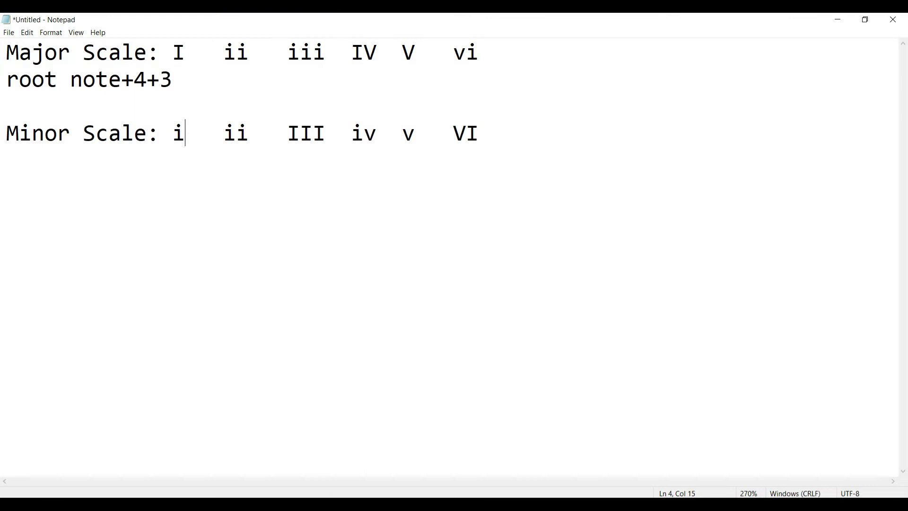
- Highlight "root note" in the Notepad formula and draw a one-bar C5 note at the start of FL Studio's Piano 4 piano roll
drag(121, 82, 12, 92)
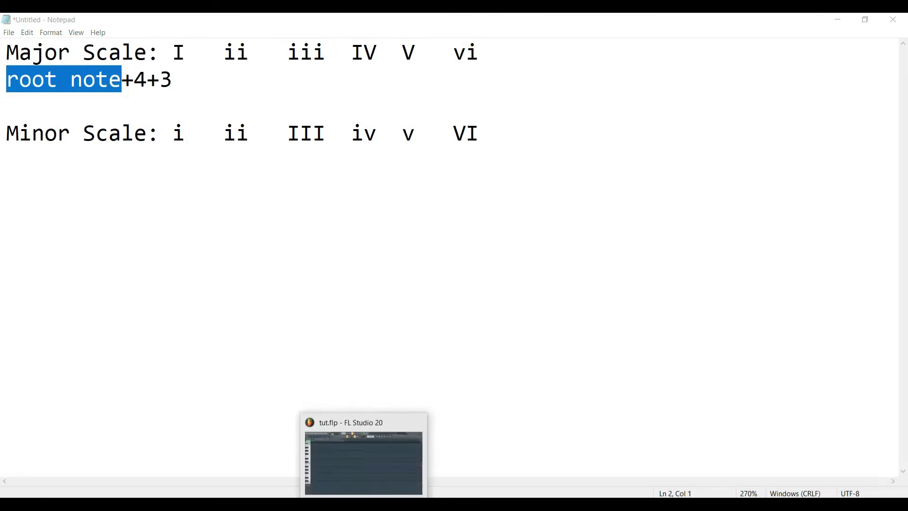
click(365, 505)
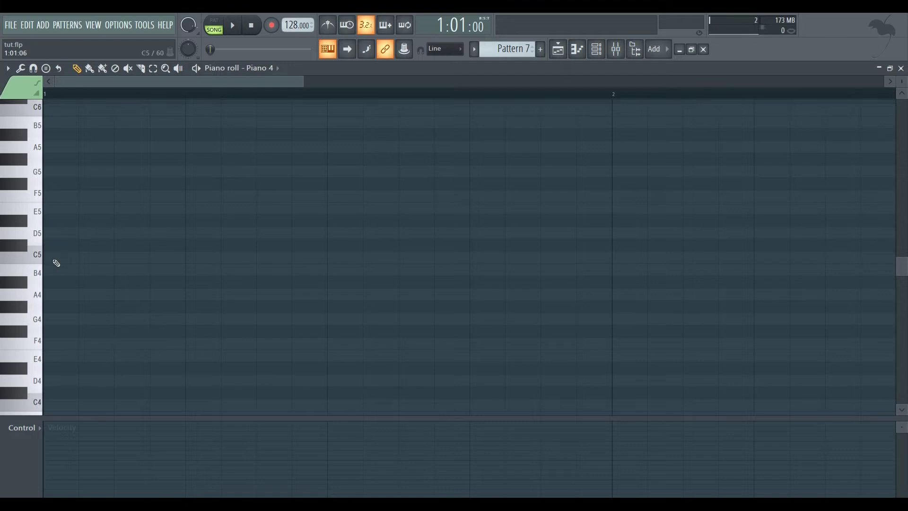
click(55, 259)
drag(108, 260, 613, 296)
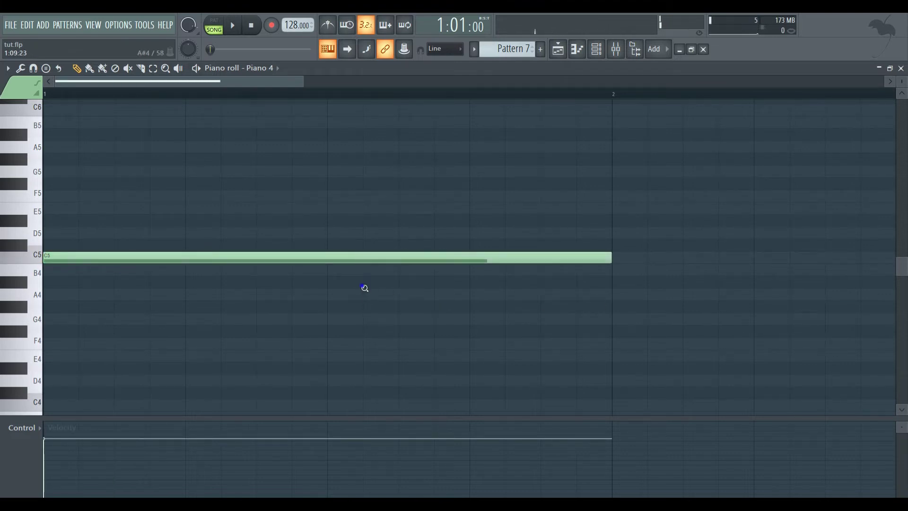
scroll(335, 292, up, 3)
scroll(331, 291, down, 1)
scroll(333, 292, down, 4)
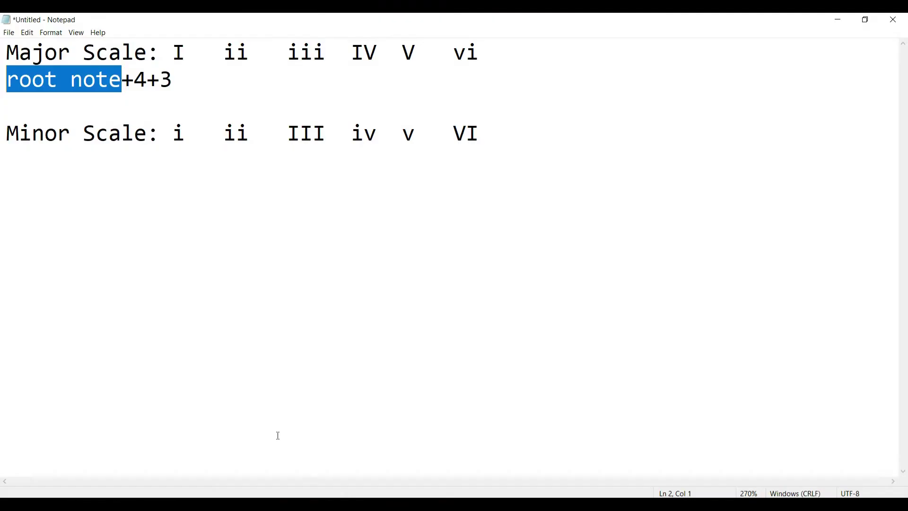
- Highlight the 4 and the 3 in the Notepad formula and draw one-bar E5 and G5 notes above C5 in FL Studio's piano roll
click(118, 111)
double_click(140, 79)
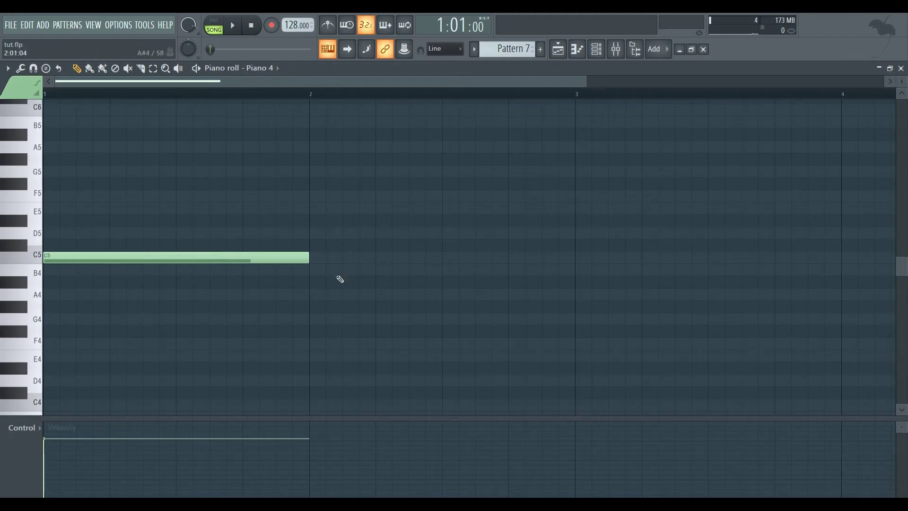
click(337, 246)
right_click(347, 245)
click(48, 209)
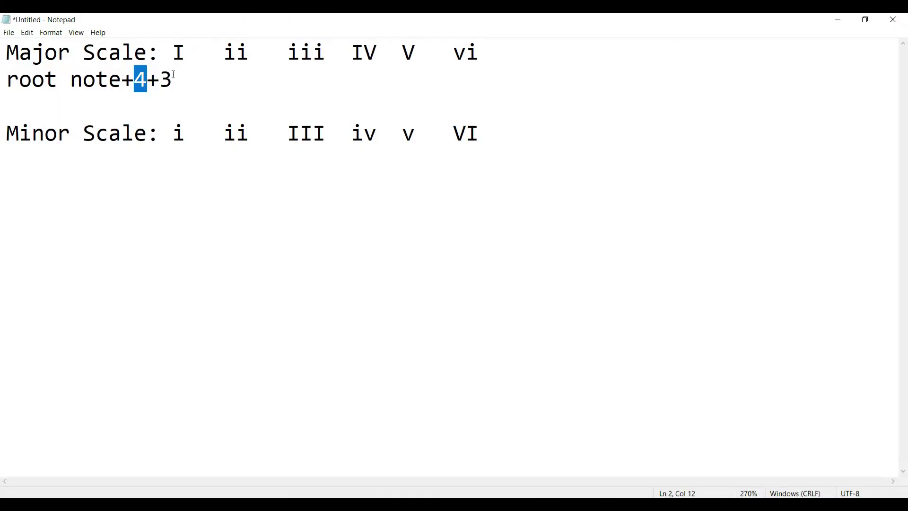
drag(174, 76, 160, 78)
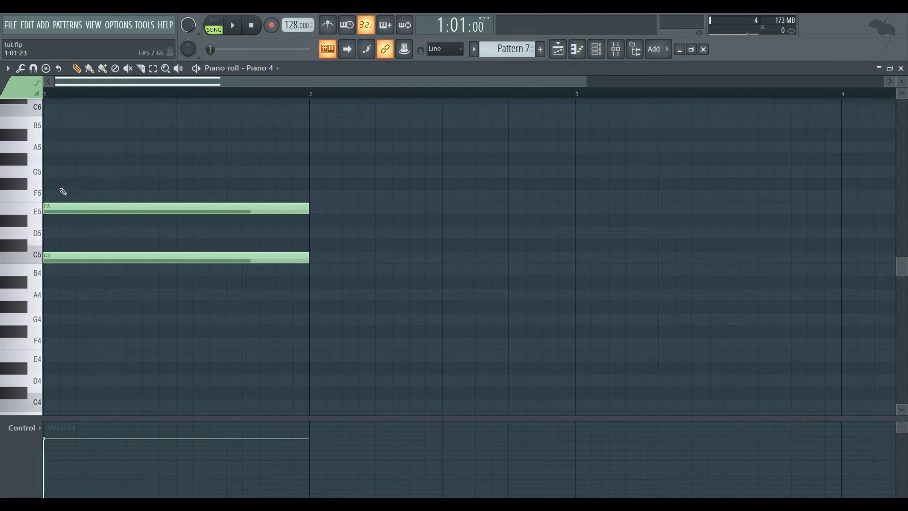
drag(63, 179, 47, 179)
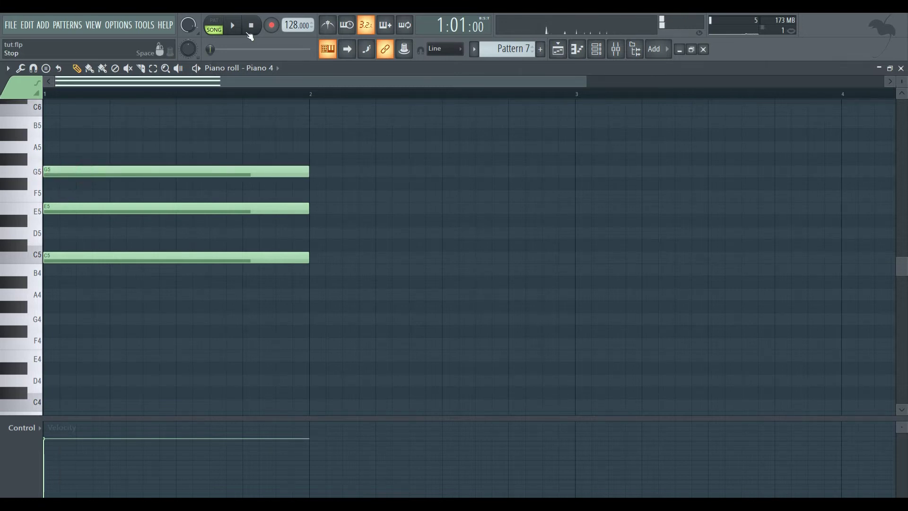
- Switch playback to pattern mode, play the C5, E5 and G5 chord, and stop it
click(217, 24)
click(232, 25)
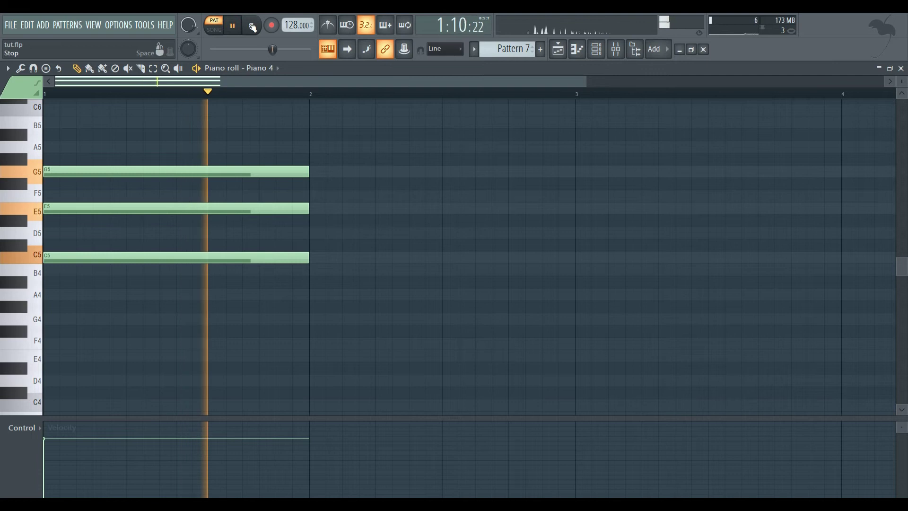
click(251, 25)
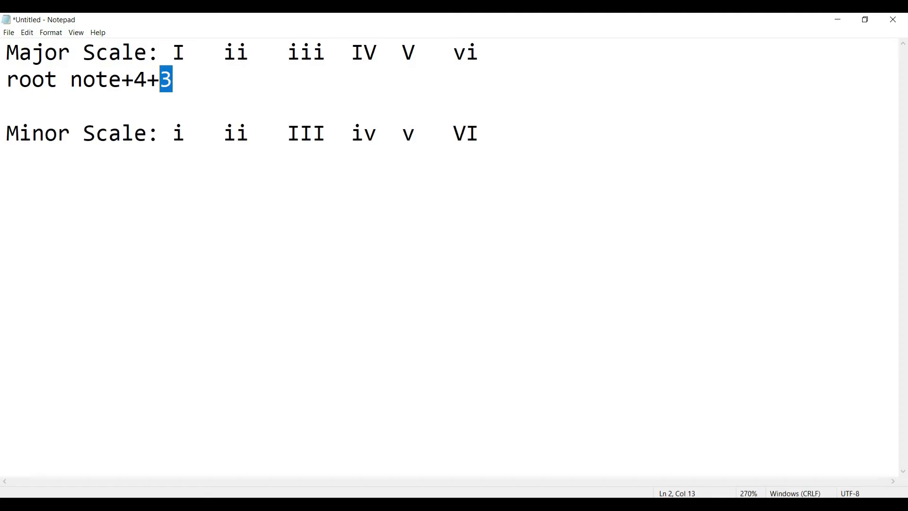
- In Notepad, insert the label "Major Chord Theory: " in front of the formula root note+4+3
click(185, 95)
drag(196, 85, 18, 80)
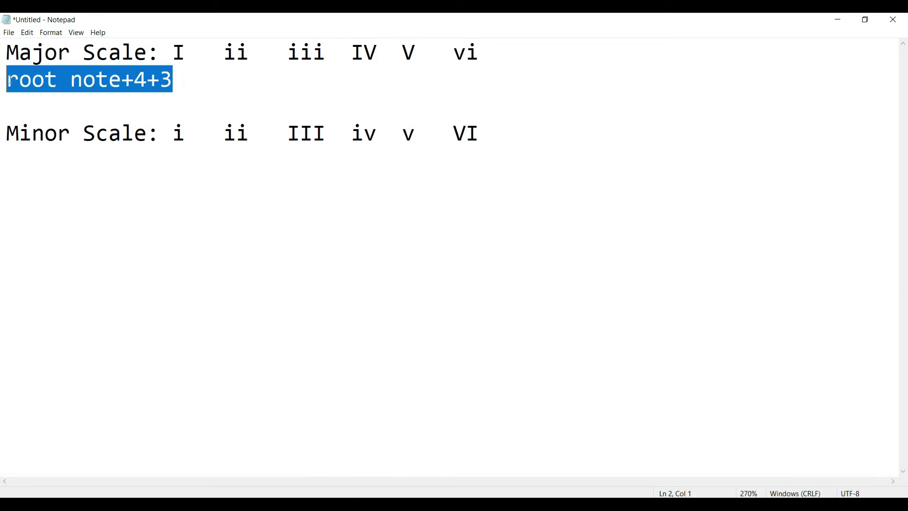
click(11, 79)
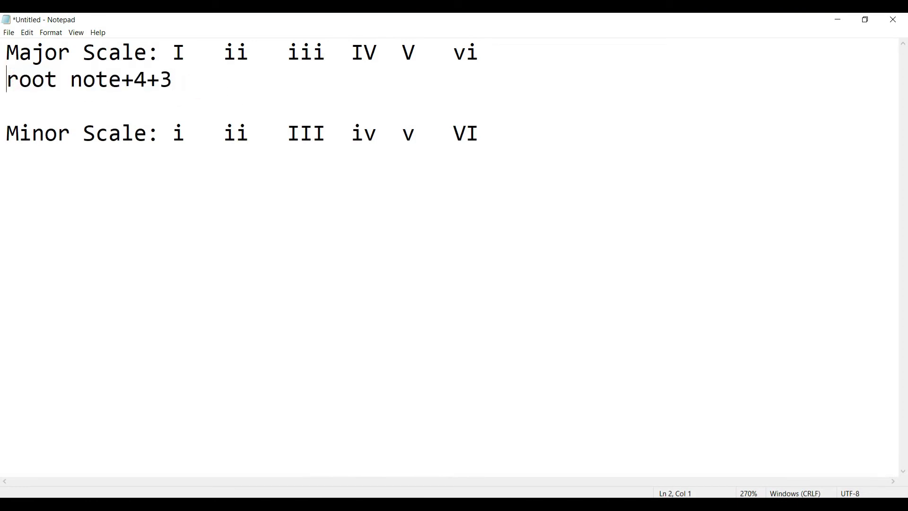
text(Major Chor)
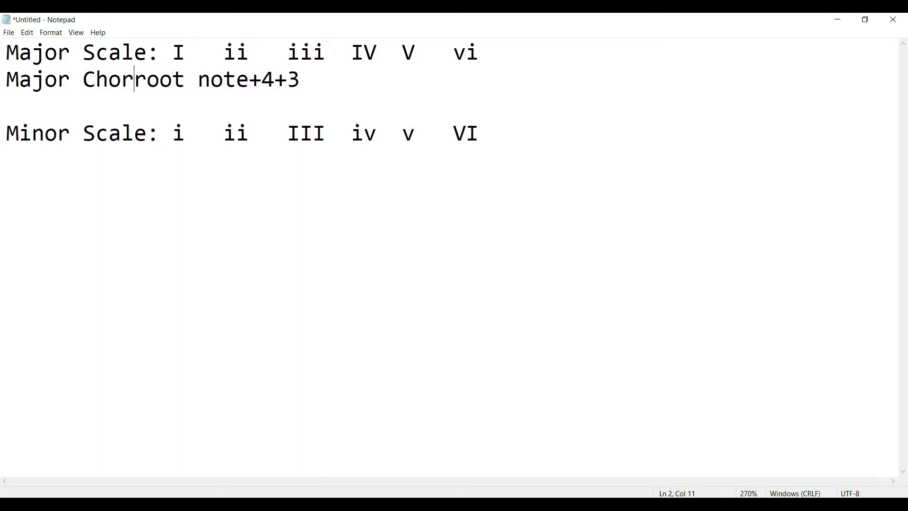
text(d Theory)
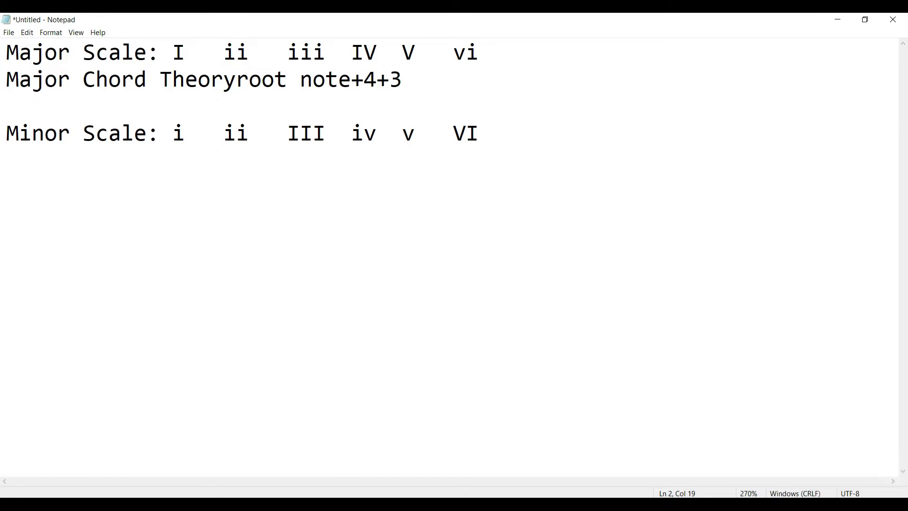
text(:)
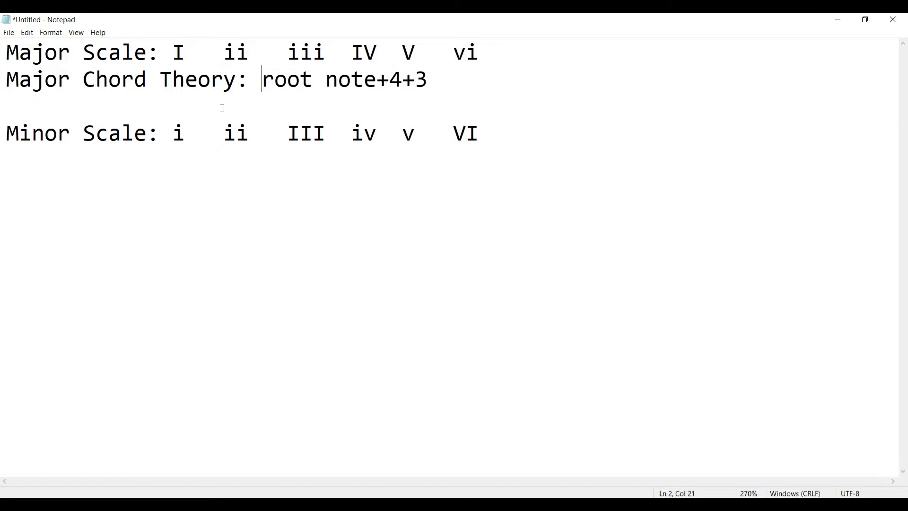
- Highlight the major chord formula as a whole, followed by its 4 and its 3 separately
drag(439, 81, 267, 83)
click(306, 87)
double_click(399, 83)
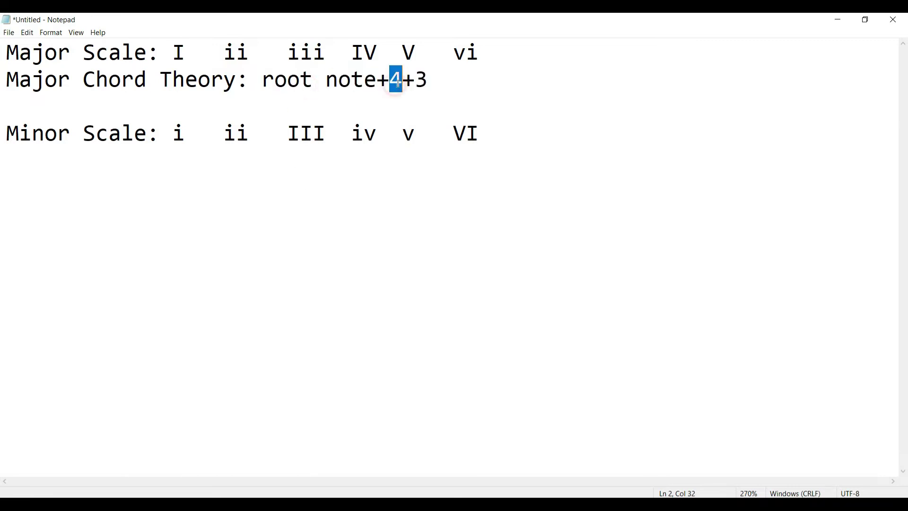
double_click(423, 81)
click(433, 88)
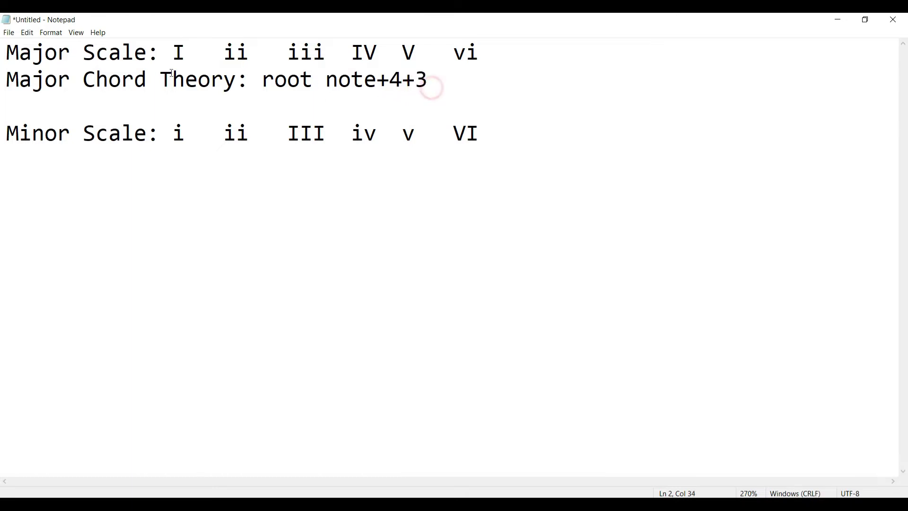
- Highlight all the Major Scale numerals from I to vi, and the ii numeral on its own
drag(179, 52, 479, 49)
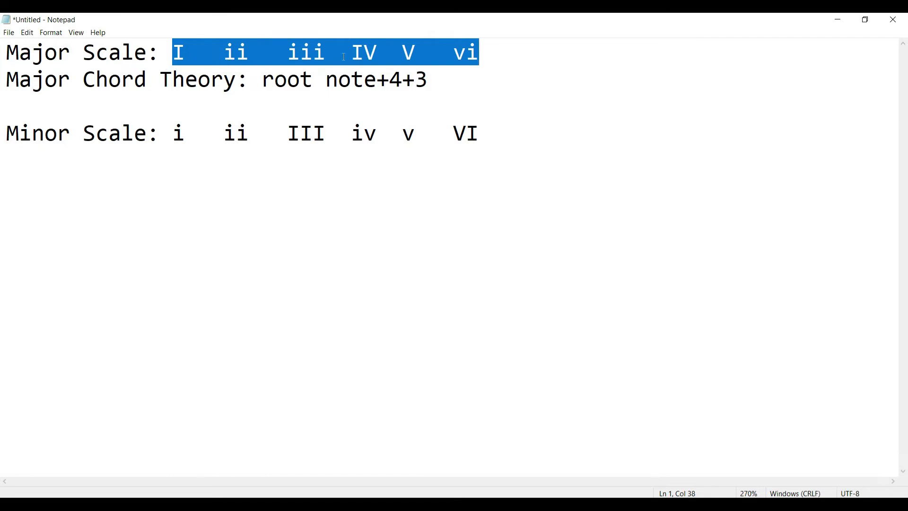
click(445, 88)
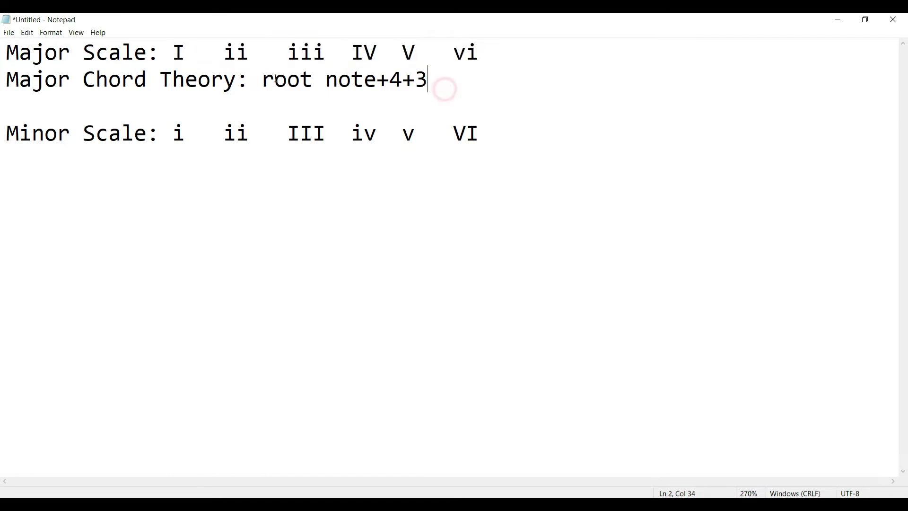
drag(223, 55, 246, 52)
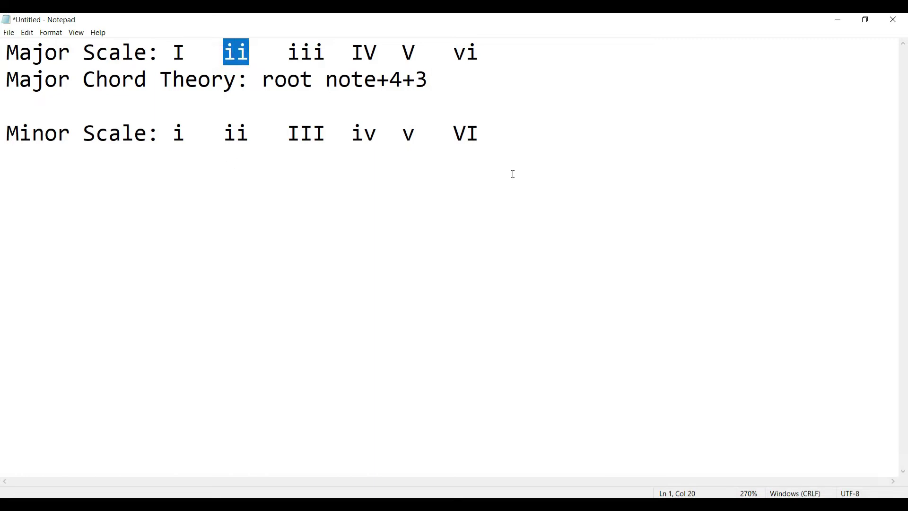
- Copy the "Major Chord Theory" label onto a new line below the Minor Scale line and change Major to Minor
click(517, 139)
key(Return)
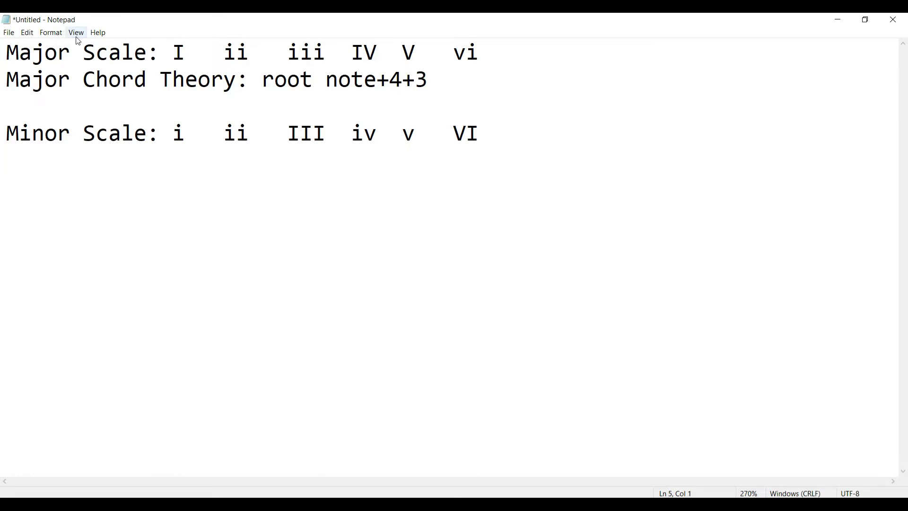
drag(237, 81, 3, 85)
key(ctrl+c)
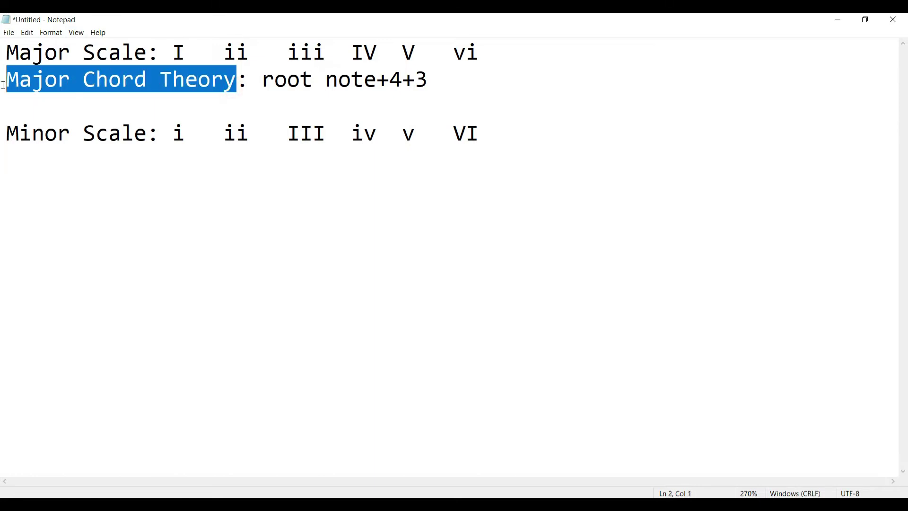
click(52, 172)
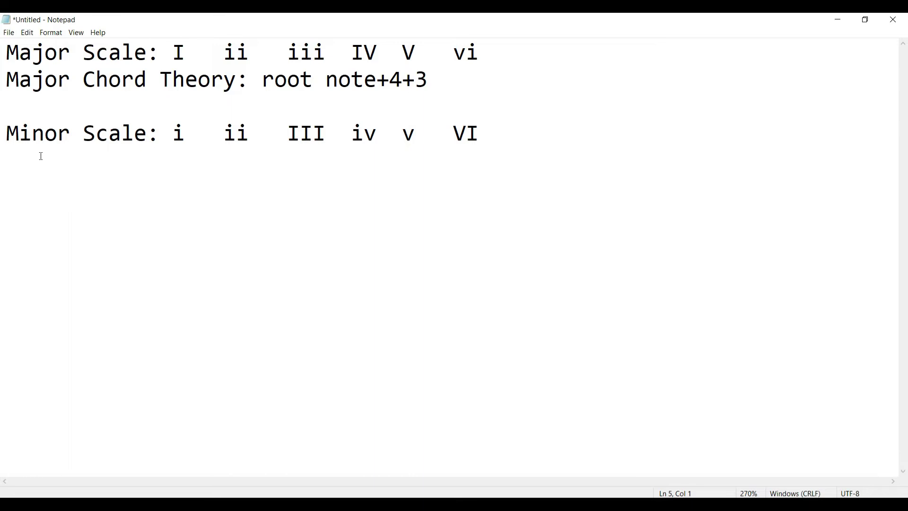
key(ctrl+v)
drag(62, 165, 16, 159)
text(Minor)
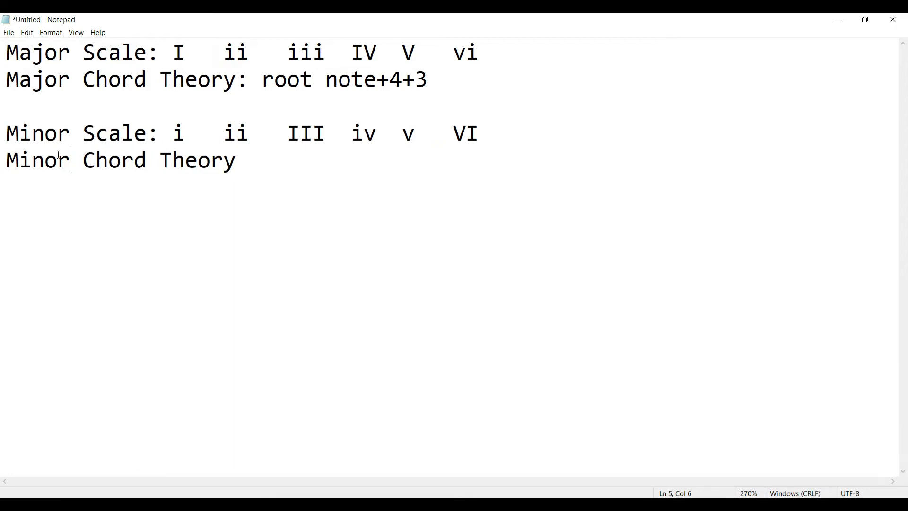
- Complete the Minor Chord Theory line with ": root note+3+4"
click(243, 163)
text(: root)
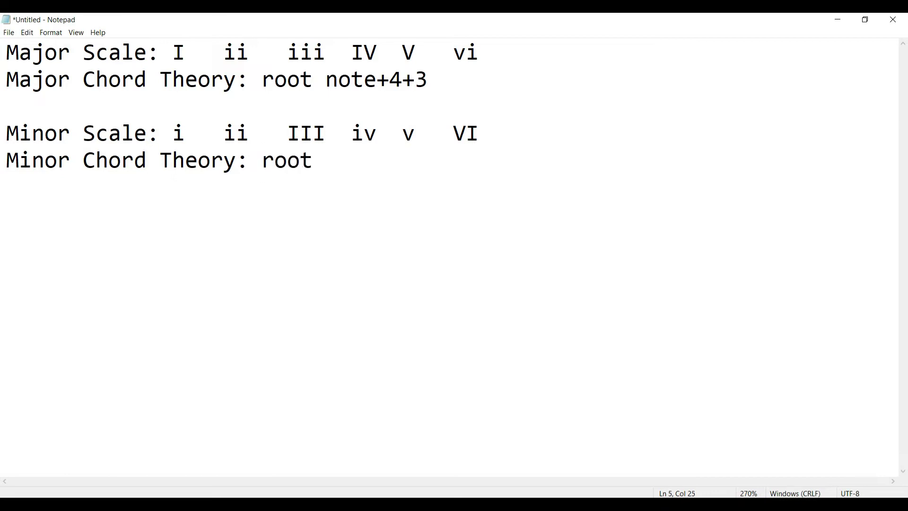
text( note)
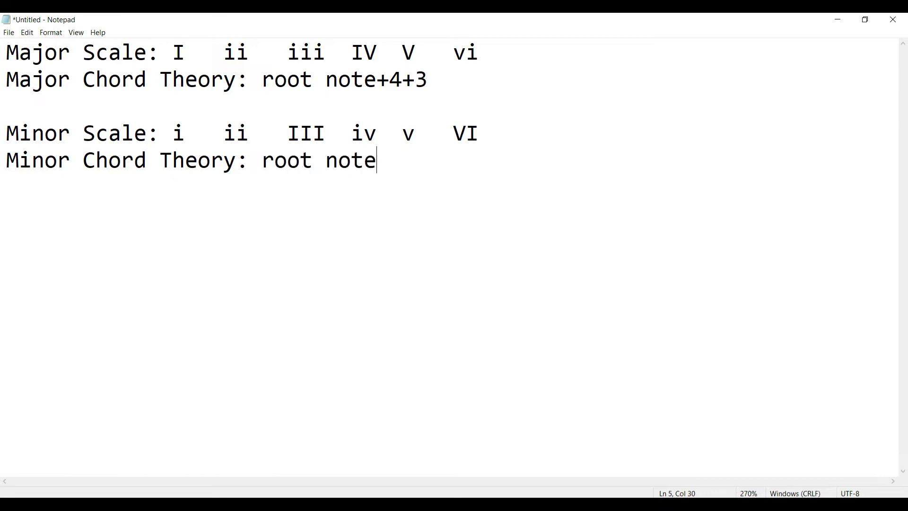
text(+3+4)
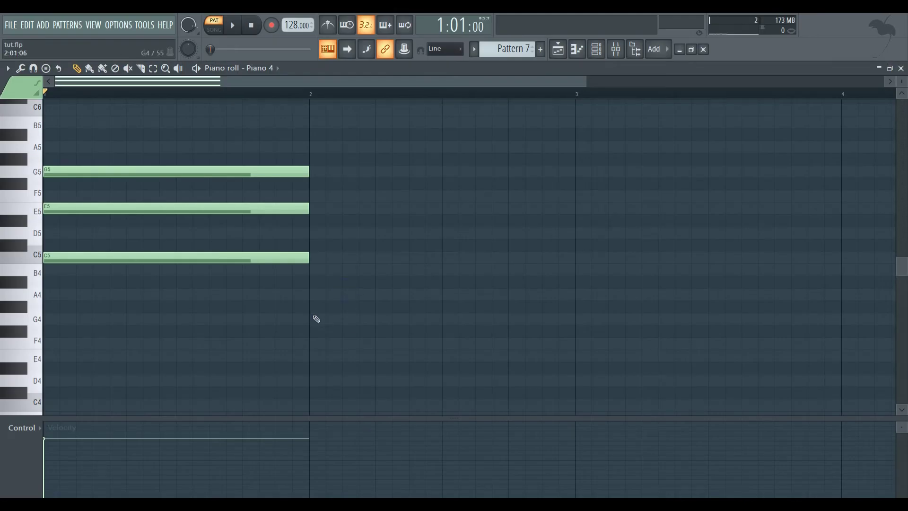
- In FL Studio's piano roll, build a minor chord in bar 2 from one-bar A4, C5 and E5 notes, checking the Notepad formula
click(311, 295)
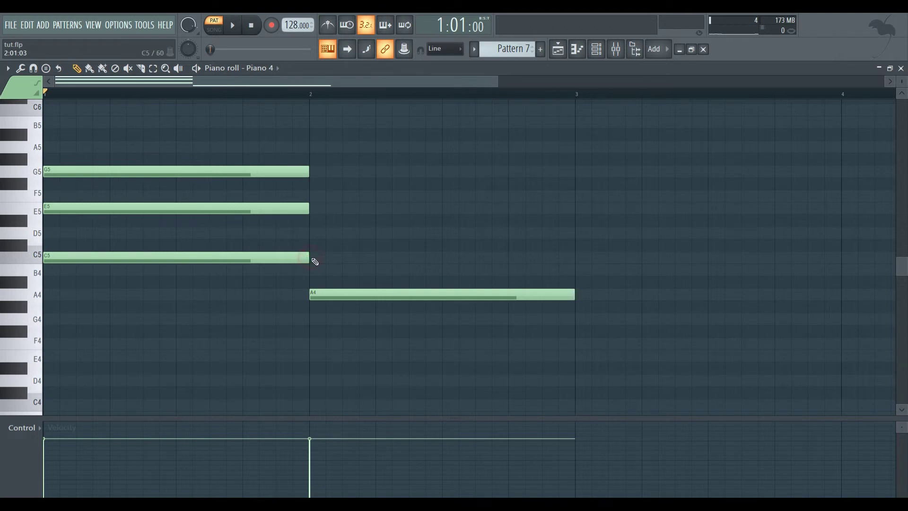
click(314, 259)
key(alt+Tab)
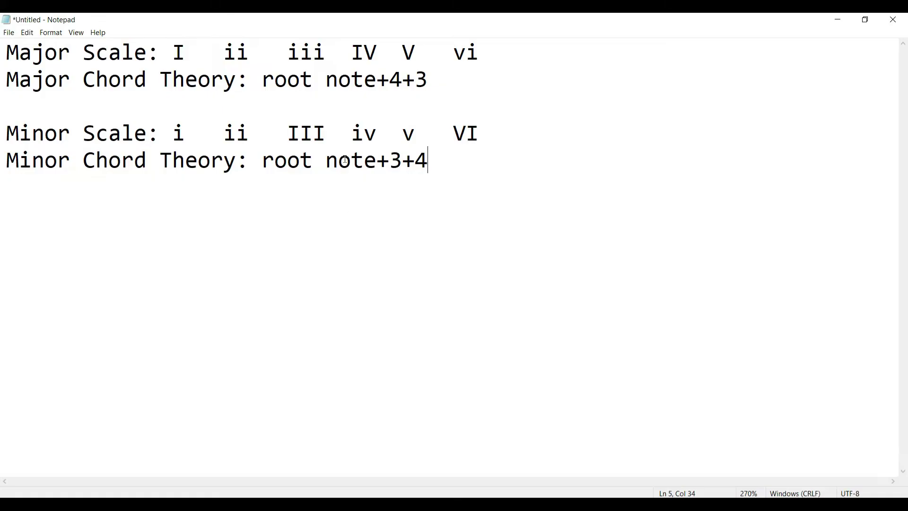
key(alt+Tab)
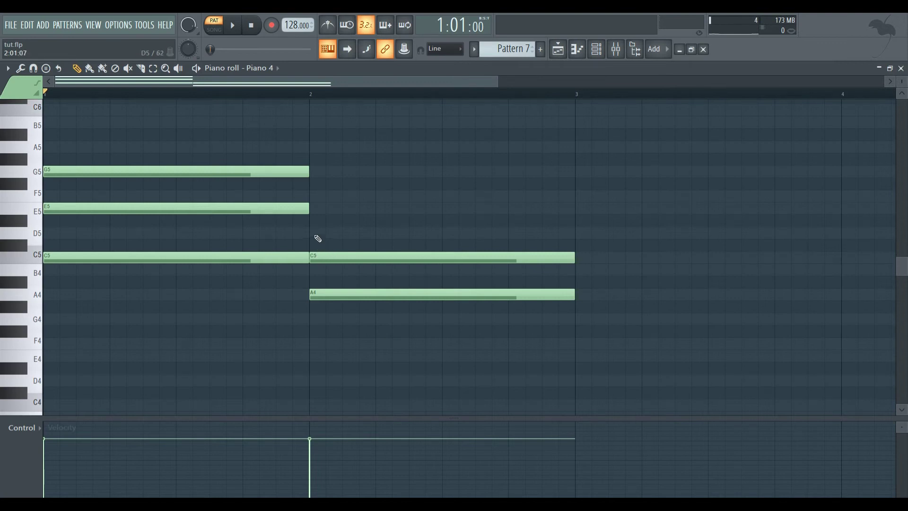
click(314, 208)
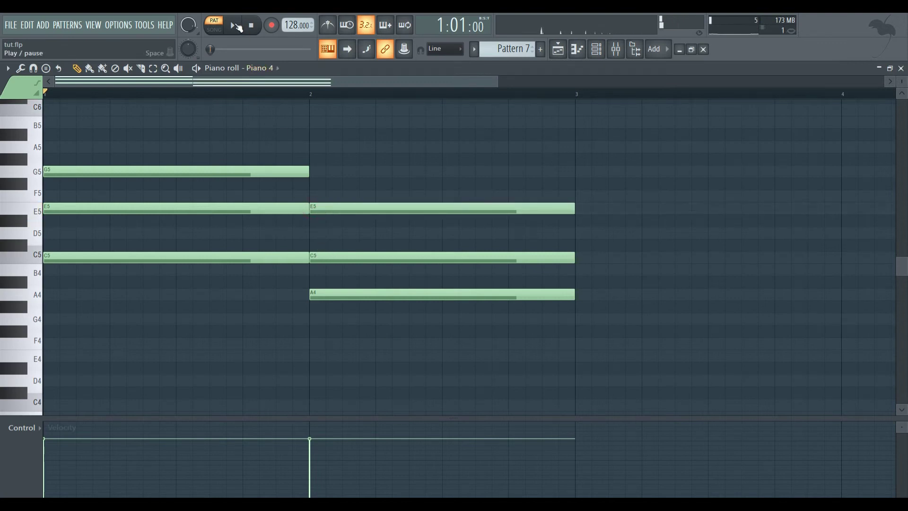
- Play the minor chord from the start of bar 2 and stop playback
click(313, 94)
click(234, 26)
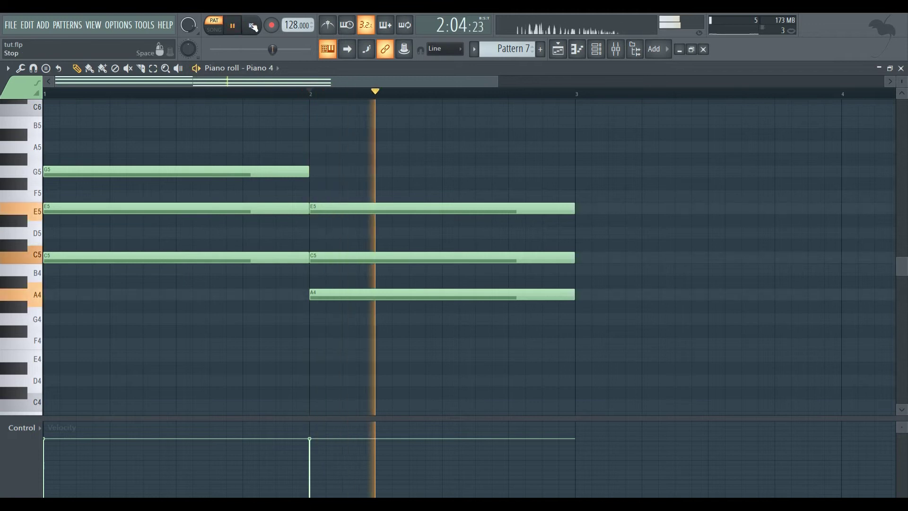
click(252, 25)
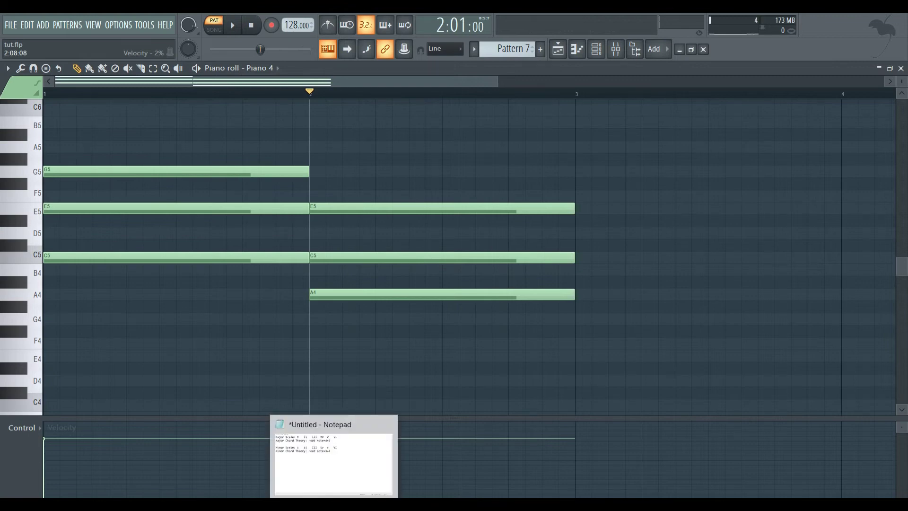
- Switch to Notepad and highlight the major chord formula, the Minor Scale numerals i to v, and the VI numeral
click(334, 505)
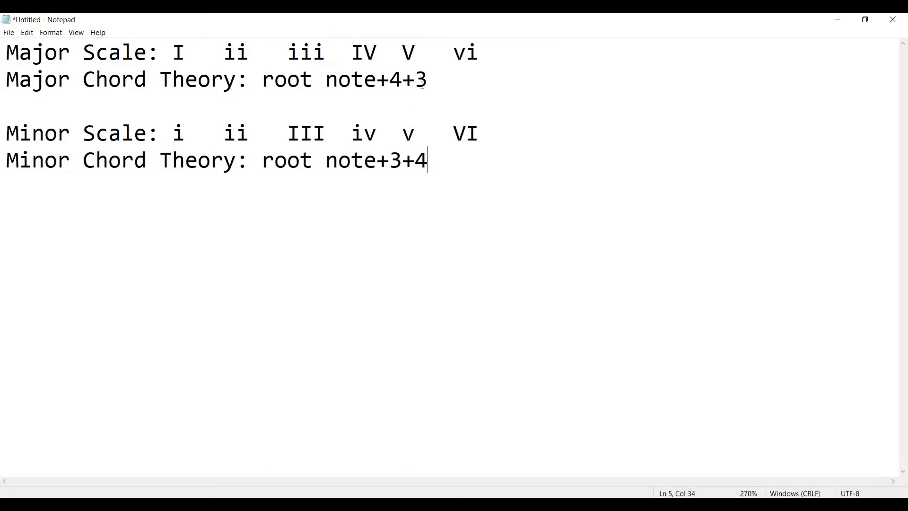
drag(423, 84, 267, 79)
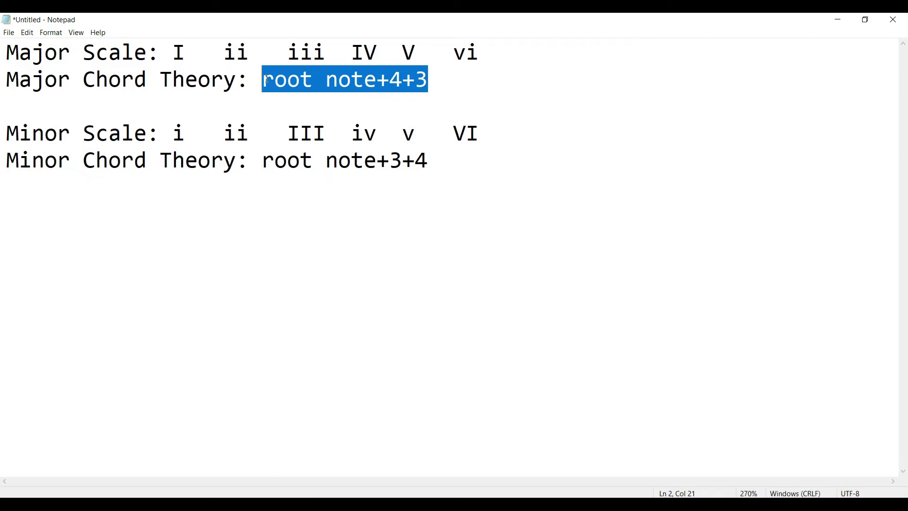
click(184, 160)
drag(174, 134, 416, 135)
double_click(458, 136)
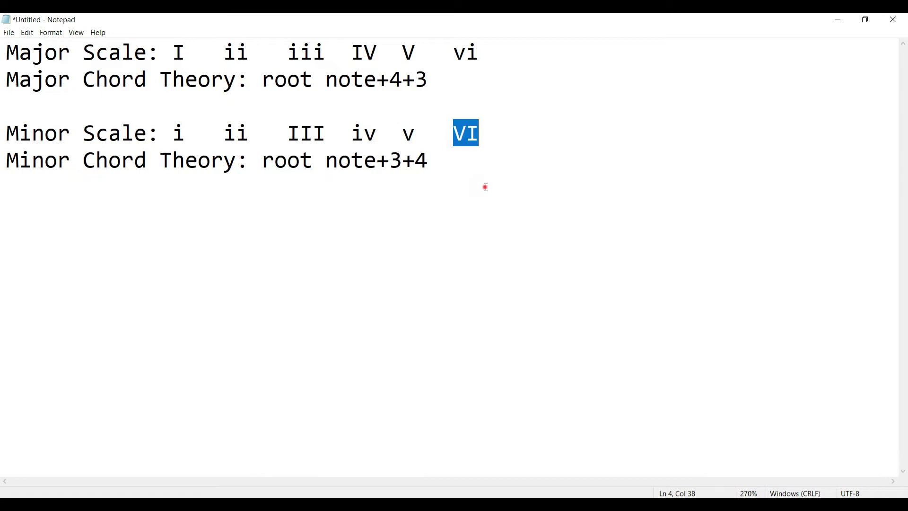
- Highlight the Major Scale numerals I to vi and the formula root note+4+3, clearing the selection at the end
click(471, 178)
drag(503, 60, 174, 59)
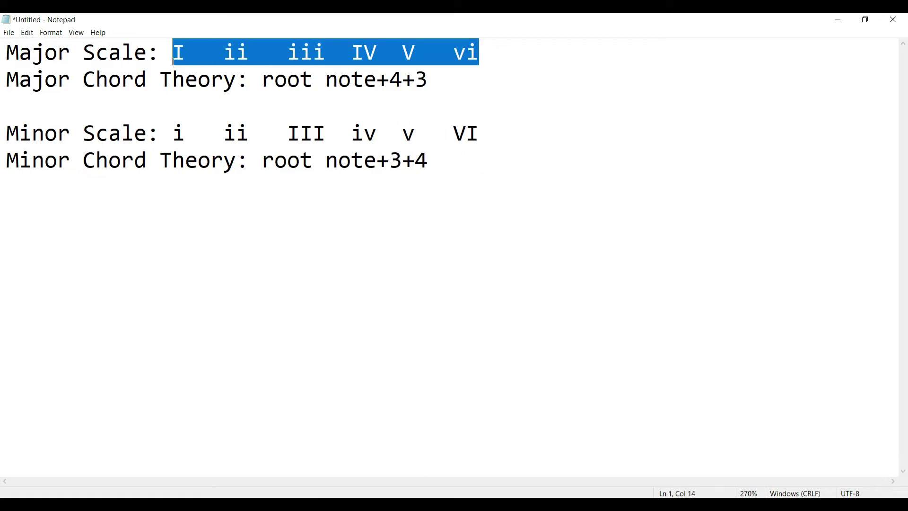
drag(426, 84, 263, 80)
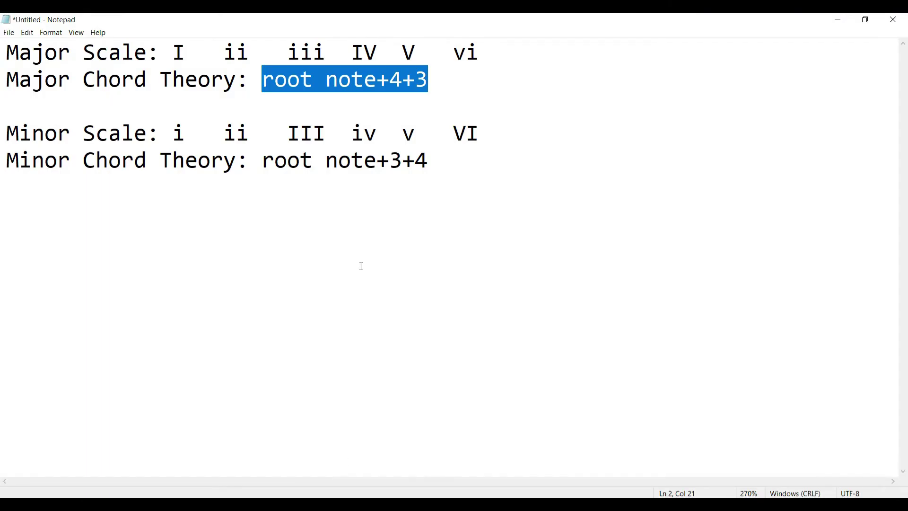
click(361, 259)
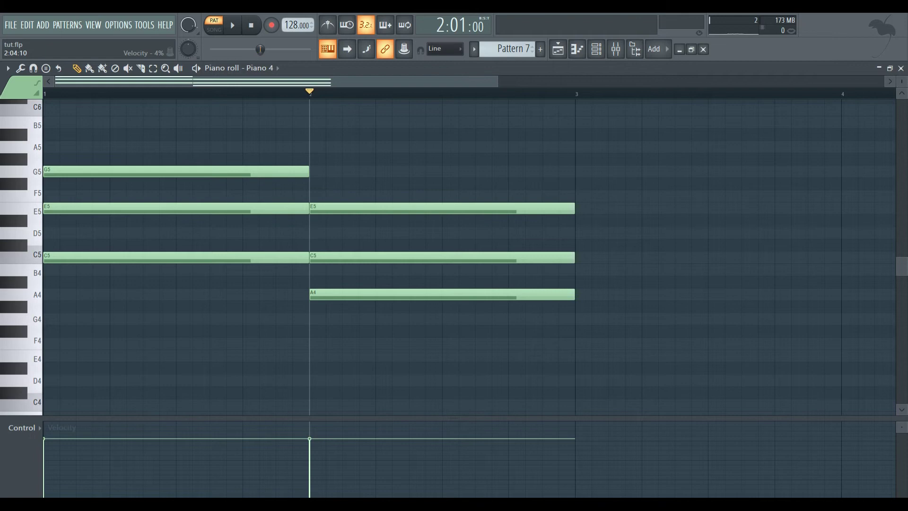
- Switch to Notepad and highlight the two major scale lines, then the Major Scale numerals I to vi, clearing the selection at the end
key(alt+Tab)
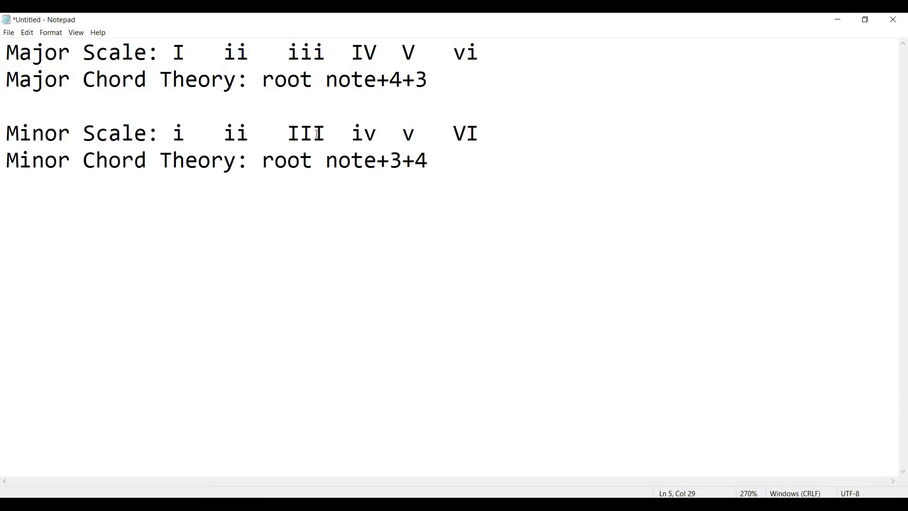
mouse_move(363, 504)
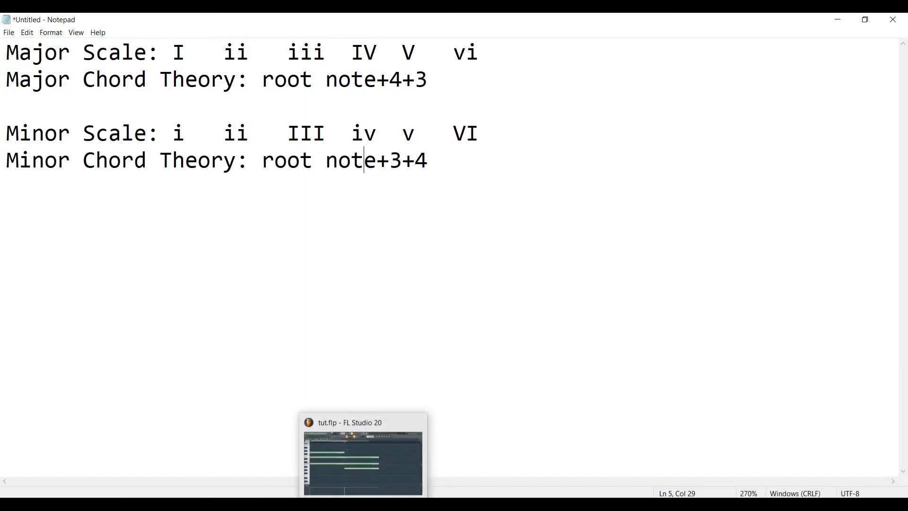
click(434, 342)
drag(568, 85, 2, 46)
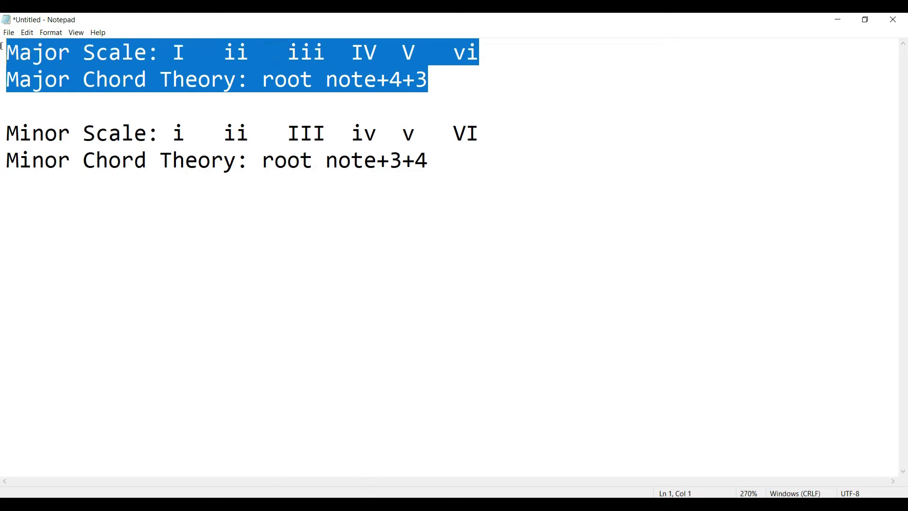
click(306, 410)
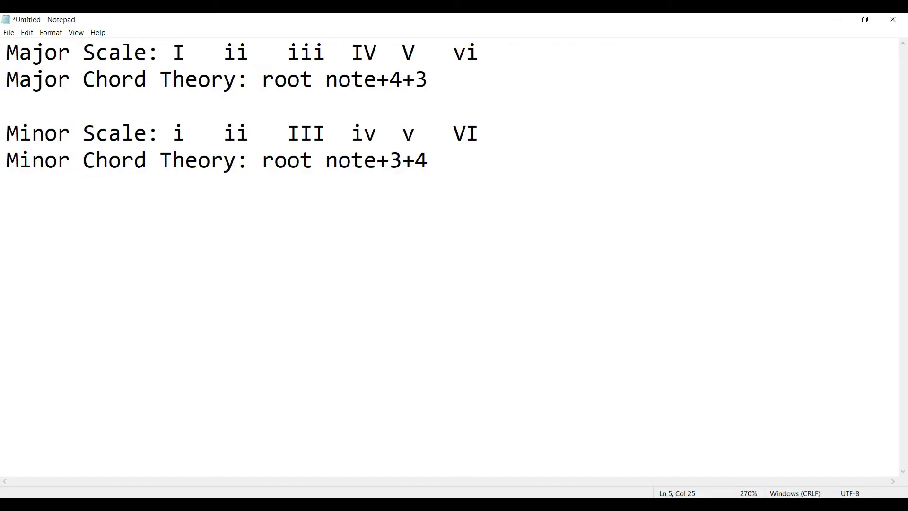
drag(466, 52, 173, 52)
click(518, 59)
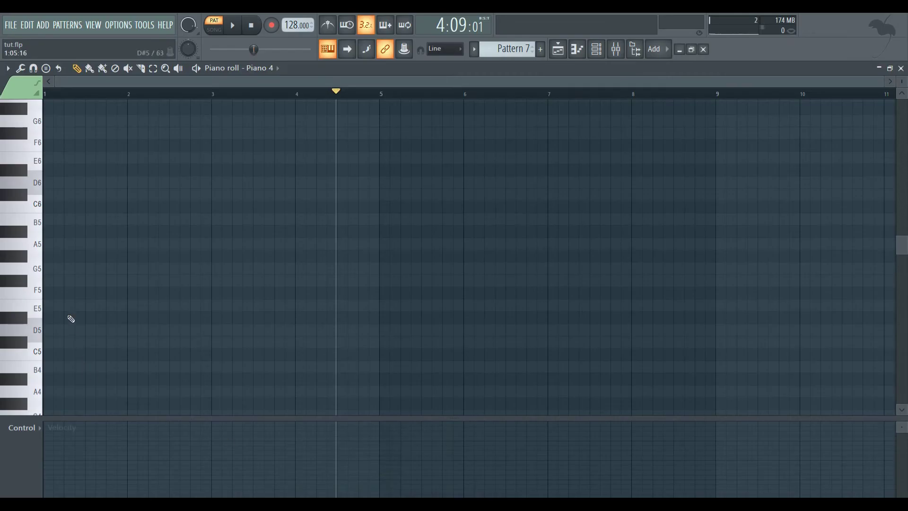
- In FL Studio's piano roll, set the scale highlighting root note to E for the Major scale
drag(57, 306, 46, 307)
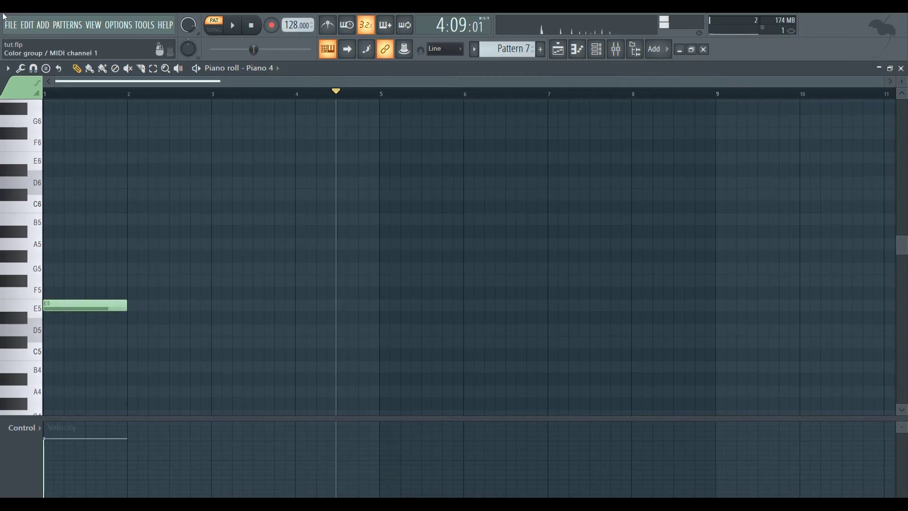
click(7, 69)
click(227, 217)
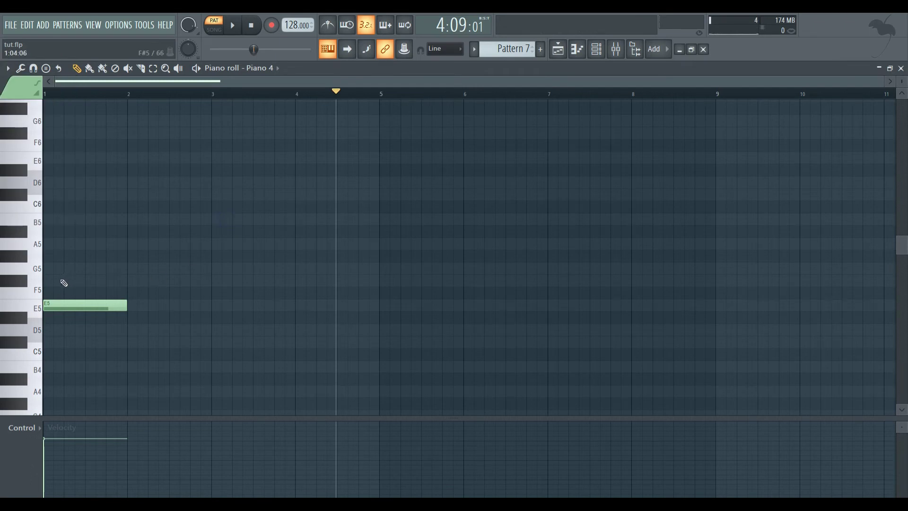
click(8, 69)
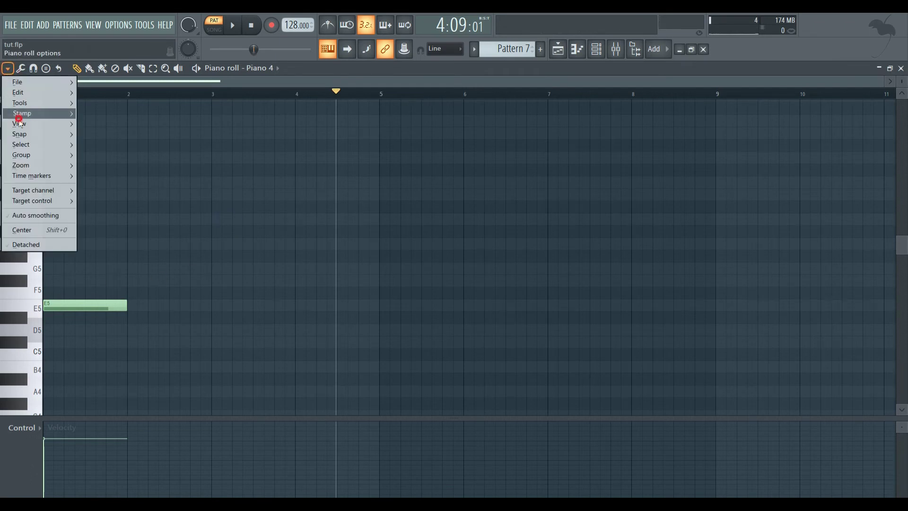
mouse_move(20, 124)
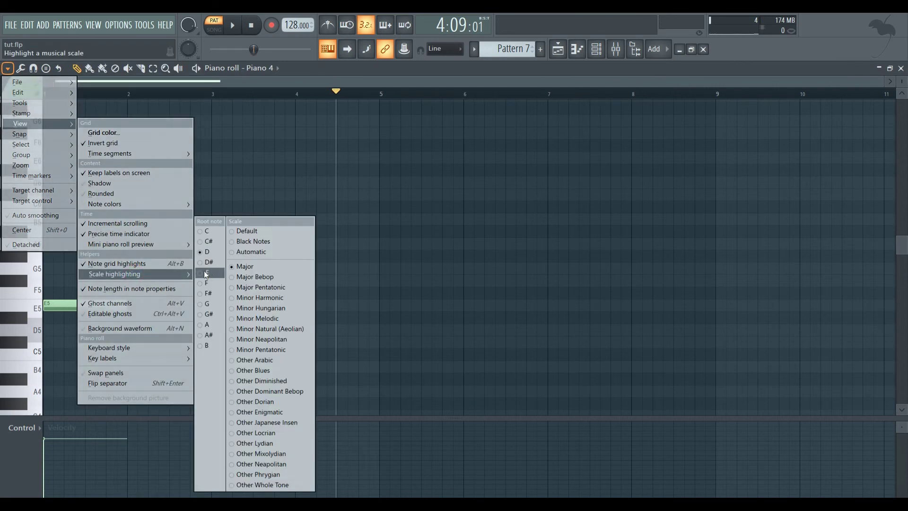
right_click(205, 272)
- Stack the E major scale in bar 1 as one-bar notes E5, F#5, G#5, A5, B5, C#6 and D#6
click(45, 306)
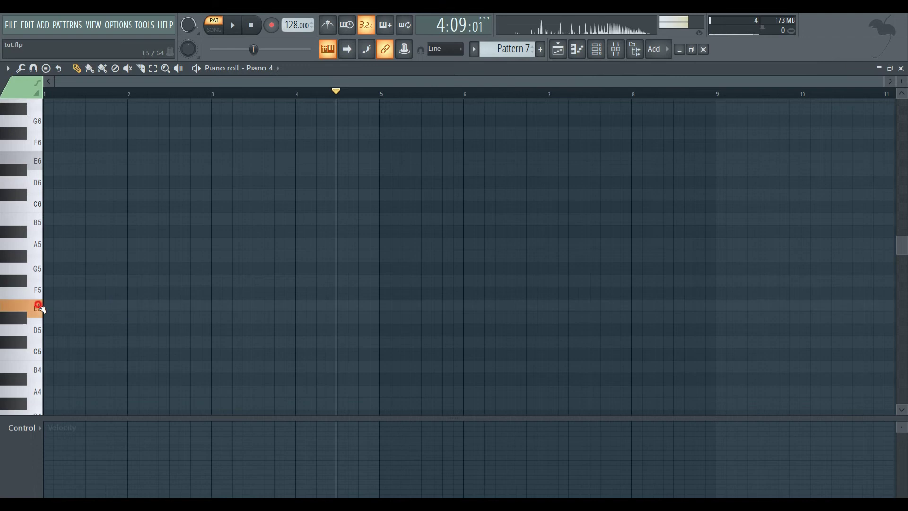
click(45, 280)
click(45, 256)
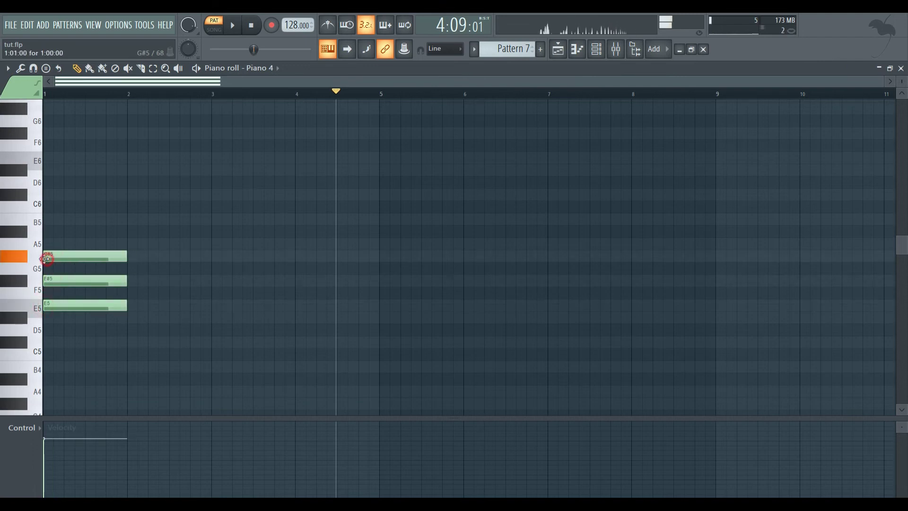
click(53, 244)
drag(46, 249, 45, 244)
click(45, 219)
click(45, 194)
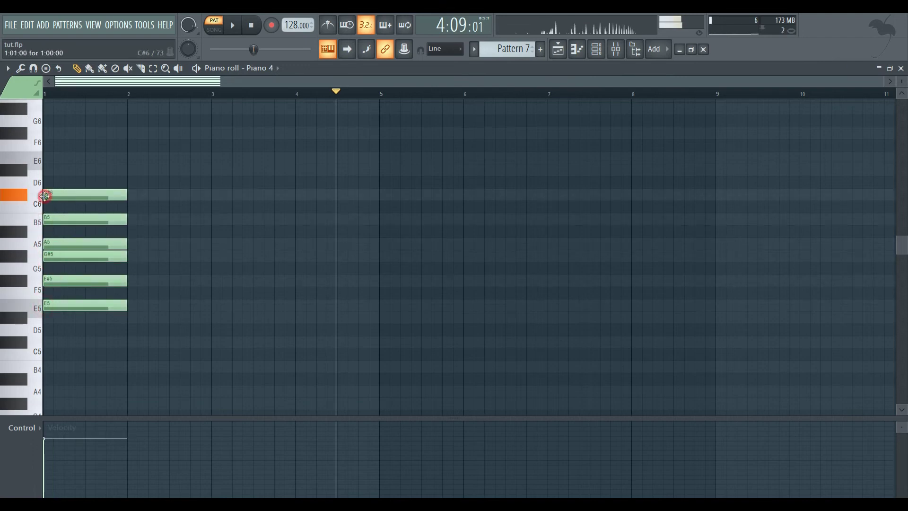
click(48, 170)
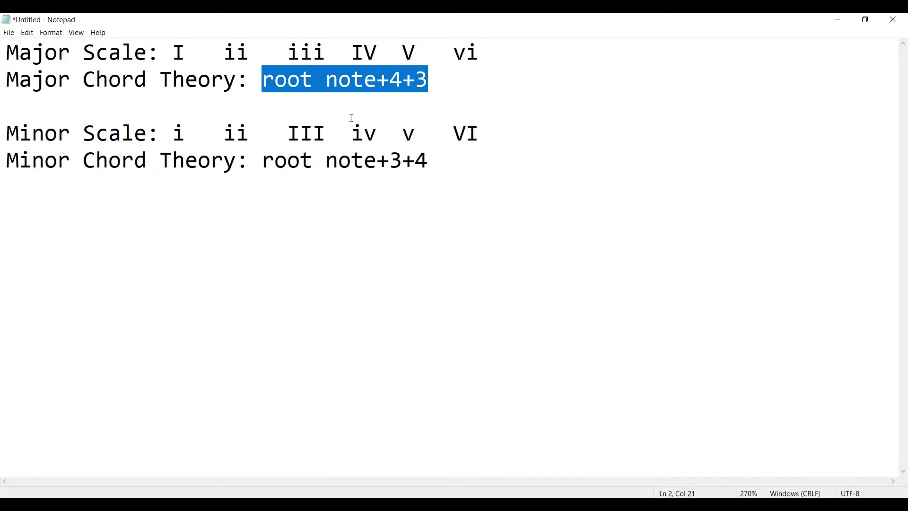
- Highlight root note+4+3 and the Major Scale numeral I in Notepad, and build the I chord in bar 3 from E5, G#5 and B5
click(351, 118)
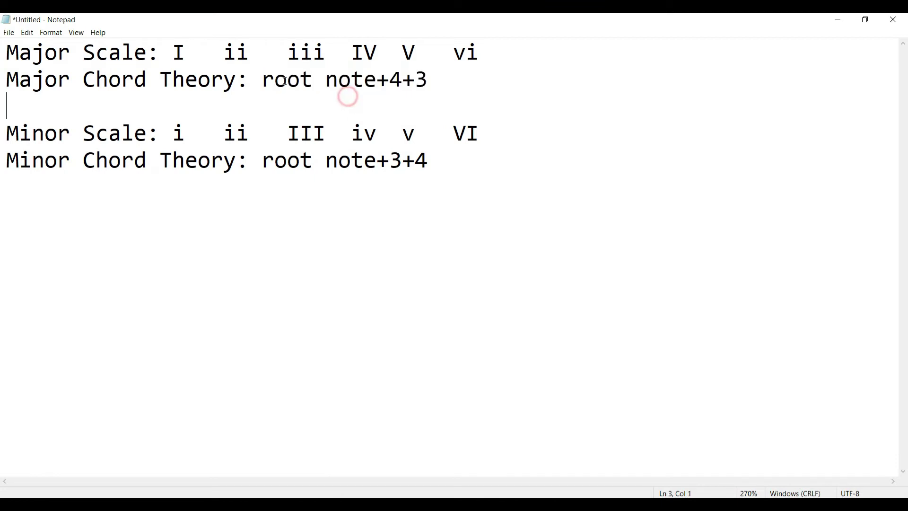
drag(274, 96, 266, 82)
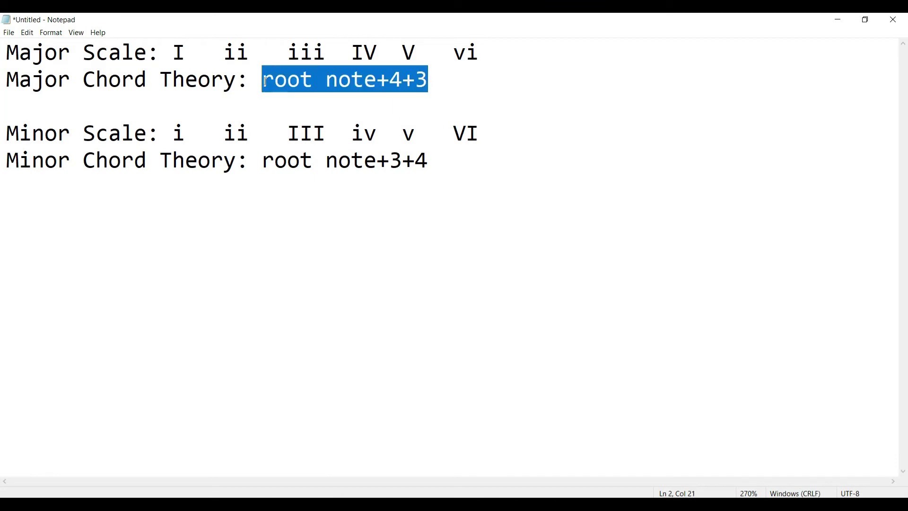
drag(183, 49, 176, 47)
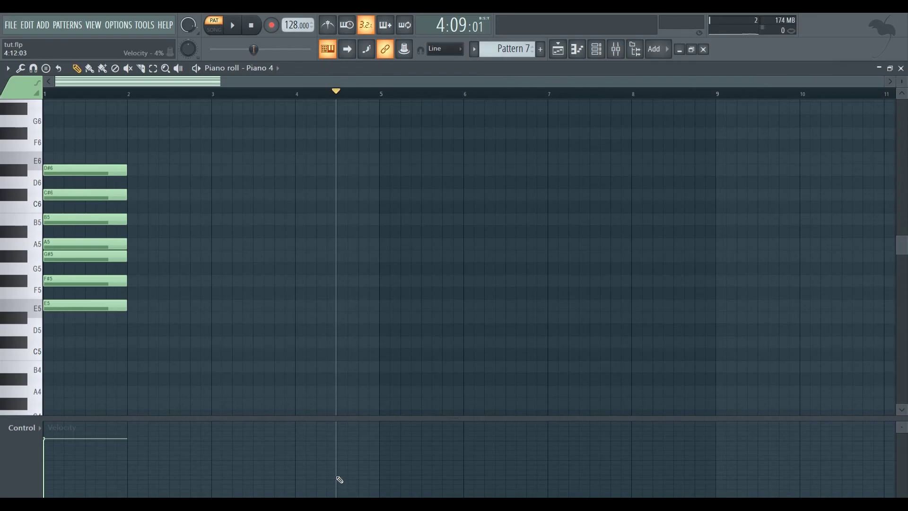
click(214, 305)
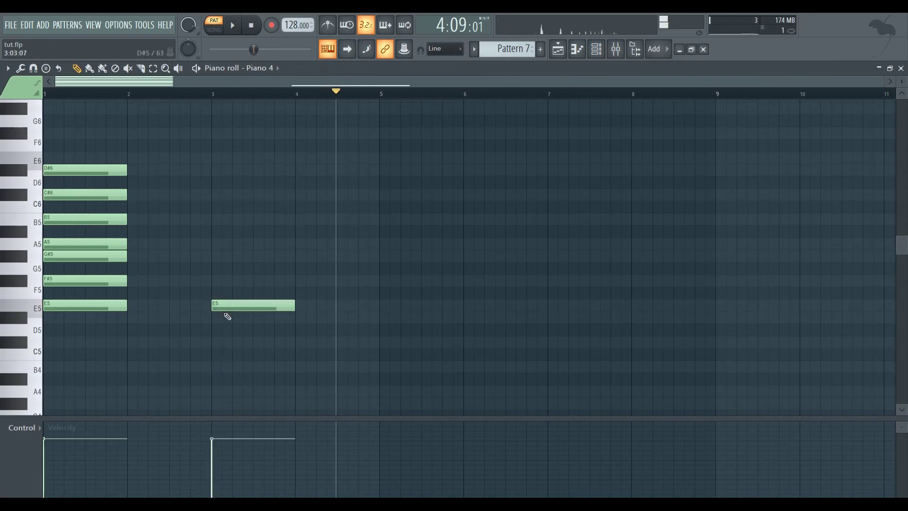
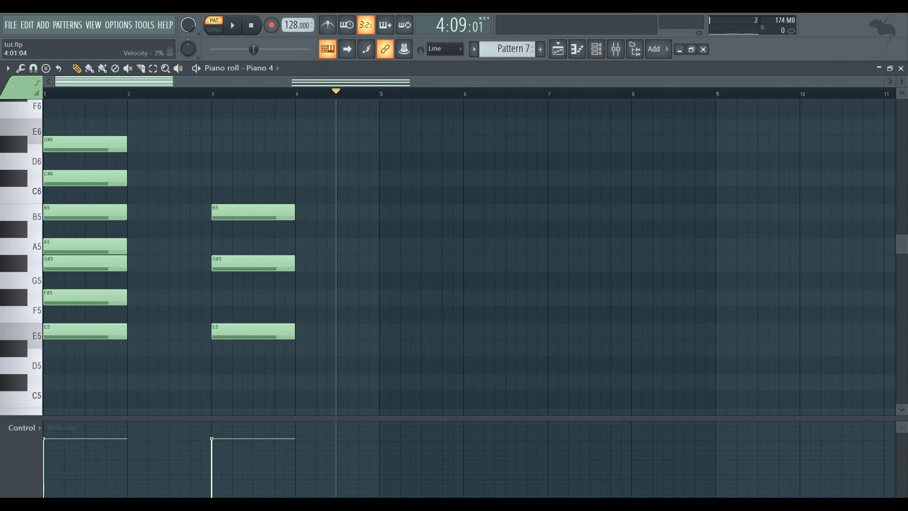
- Highlight the Major Scale numeral ii in Notepad, and build the ii chord in bar 4 from one-bar F#5, A5 and C#6 notes
key(alt+Tab)
click(256, 56)
double_click(230, 53)
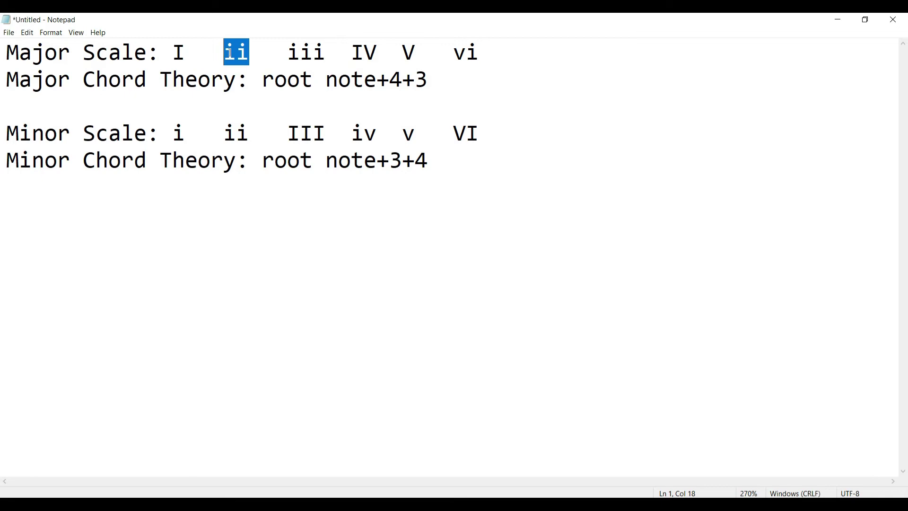
key(alt+Tab)
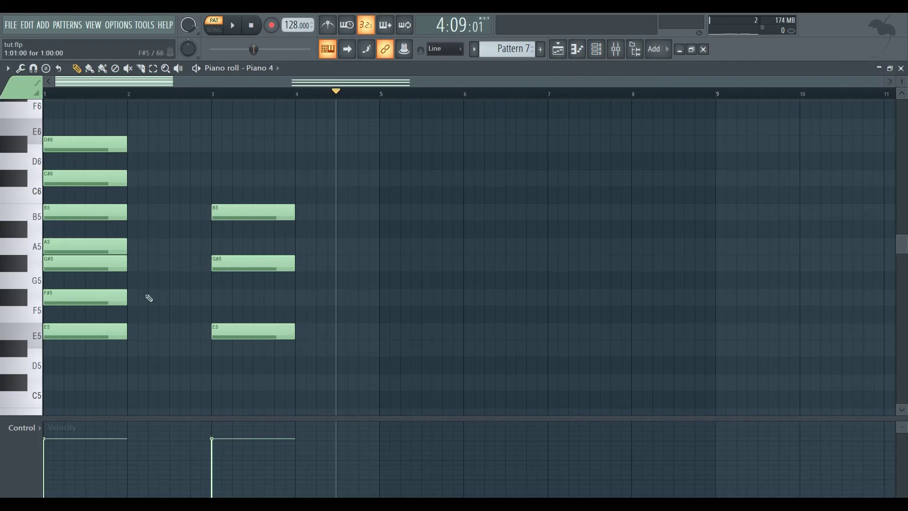
click(298, 301)
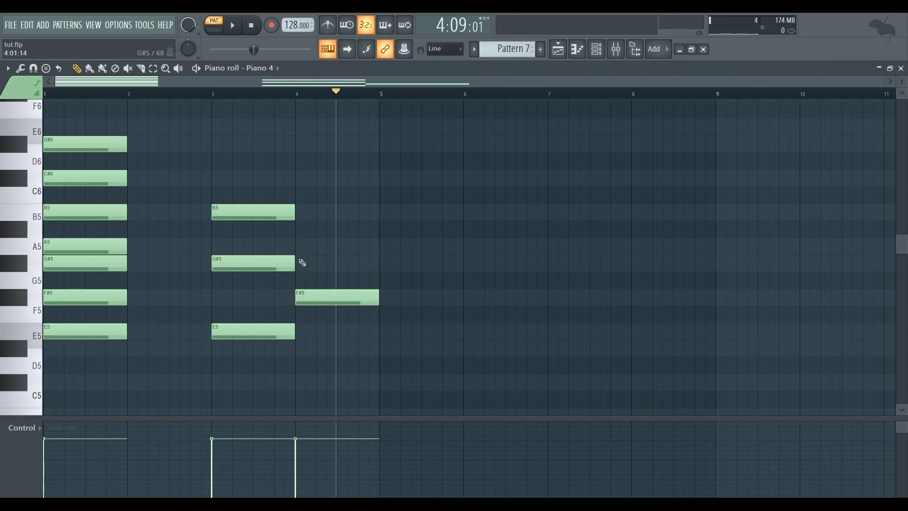
click(298, 246)
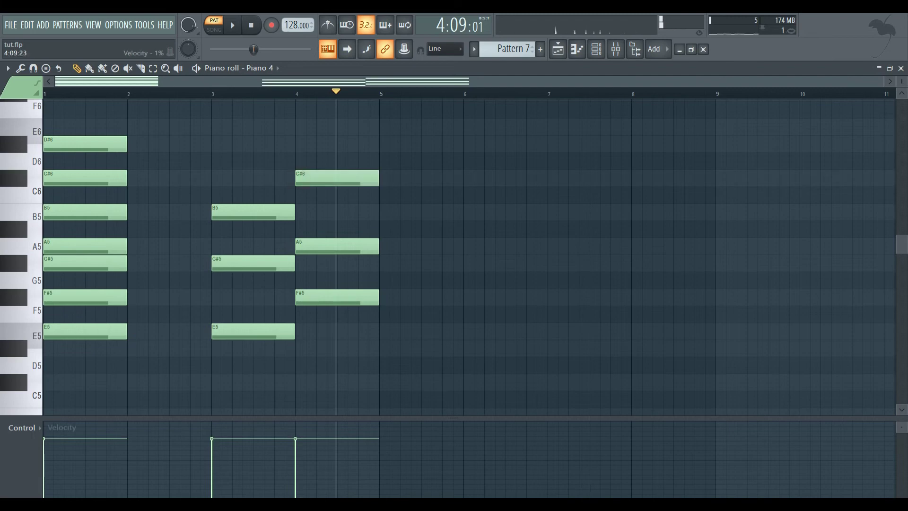
- Highlight the Major Scale numeral iii in Notepad, and build the iii chord in bar 5 from one-bar G#5, B5 and D#6 notes
key(alt+Tab)
drag(326, 53, 293, 53)
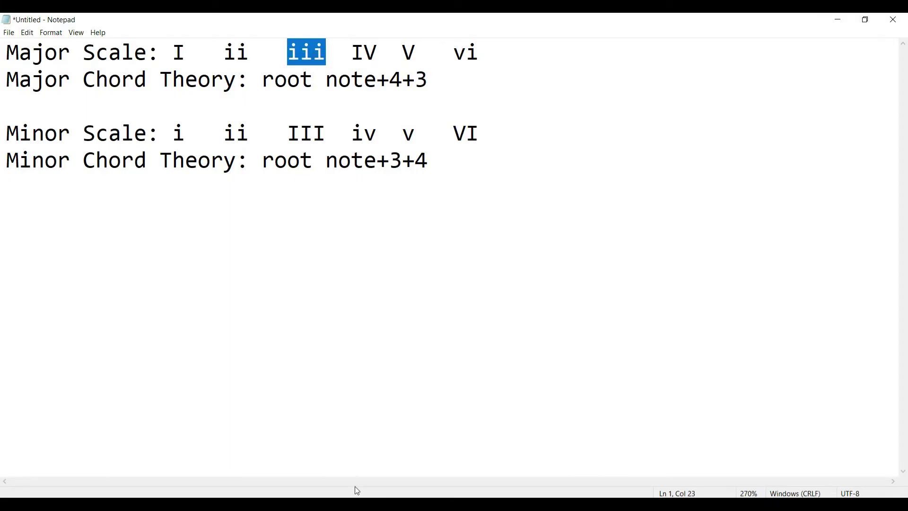
key(alt+Tab)
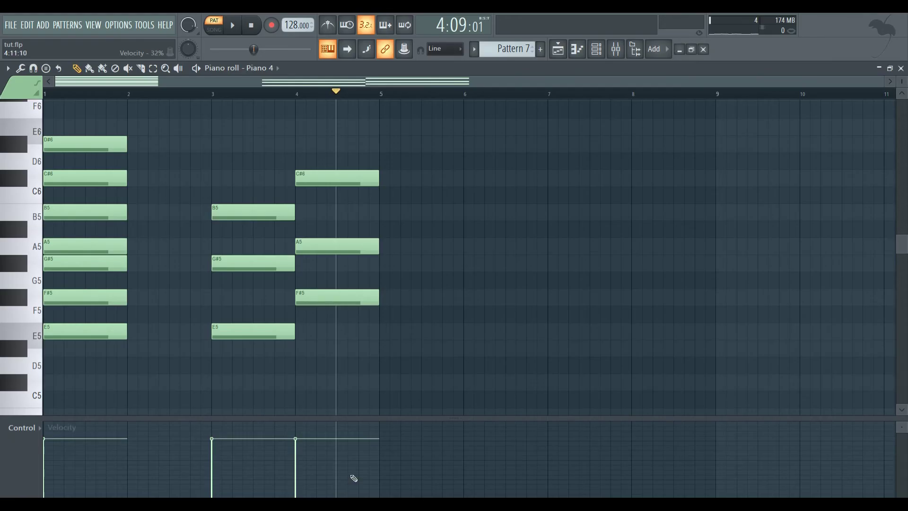
click(384, 262)
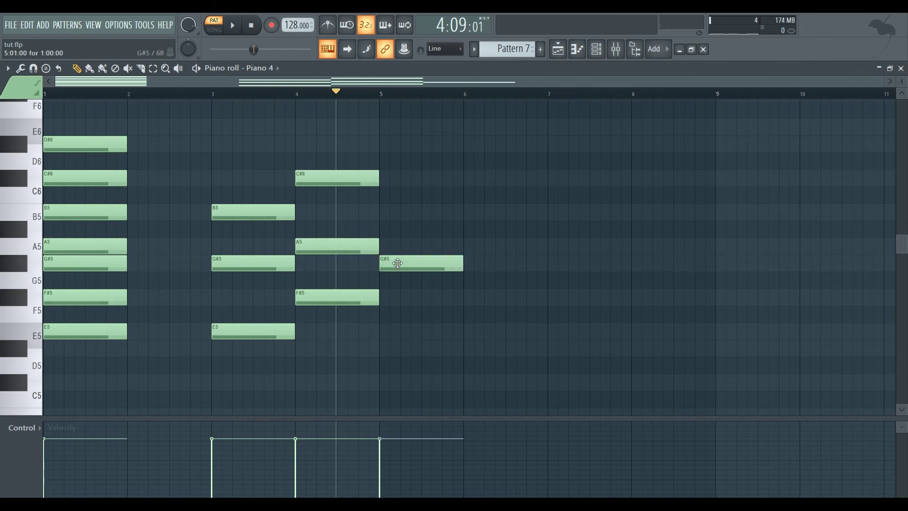
click(385, 216)
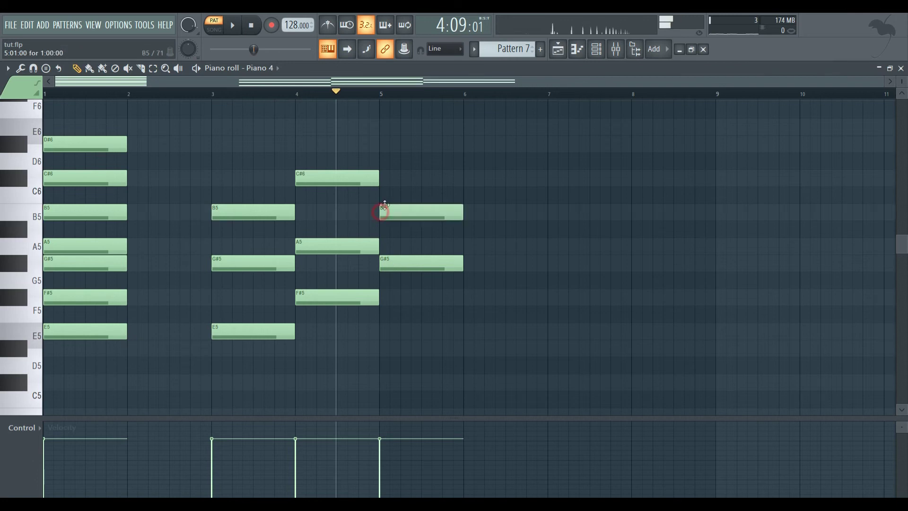
click(384, 146)
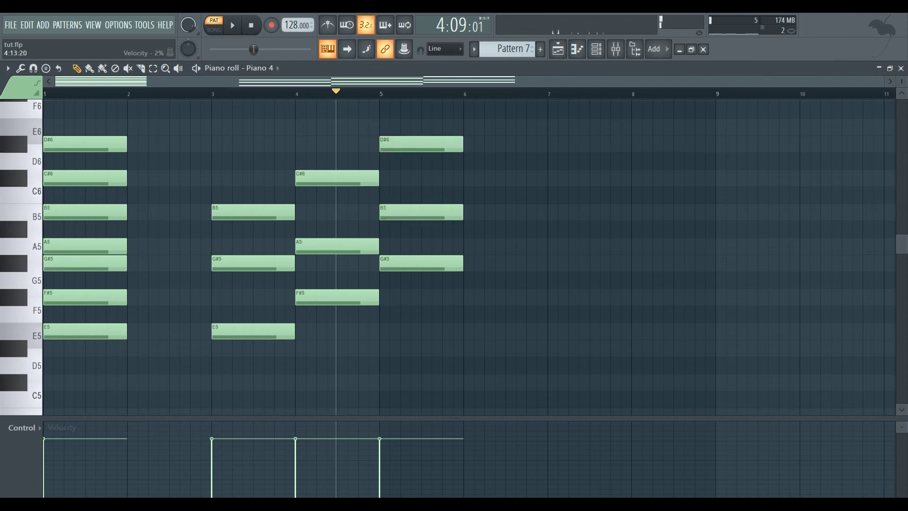
- Highlight the Major Scale numeral IV in Notepad, and build the IV chord in bar 6 from one-bar A5, C#6 and E6 notes
key(alt+Tab)
drag(385, 53, 351, 53)
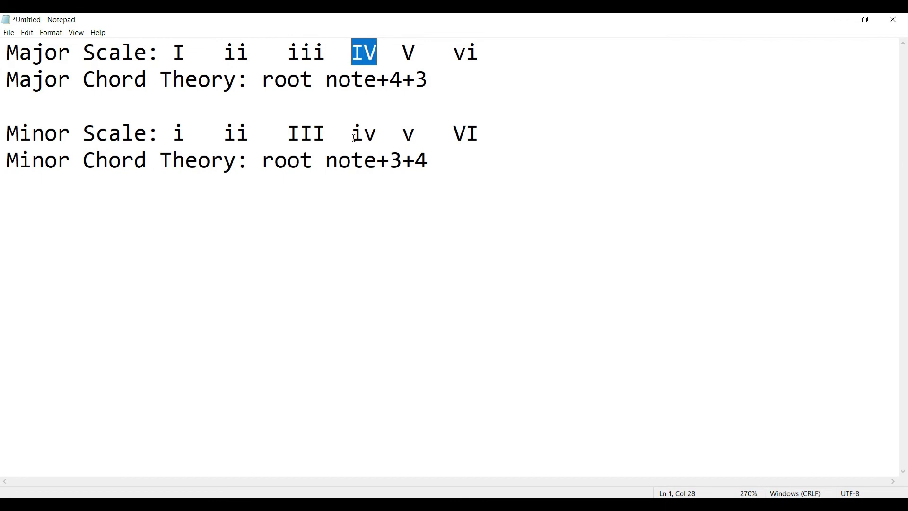
key(alt+Tab)
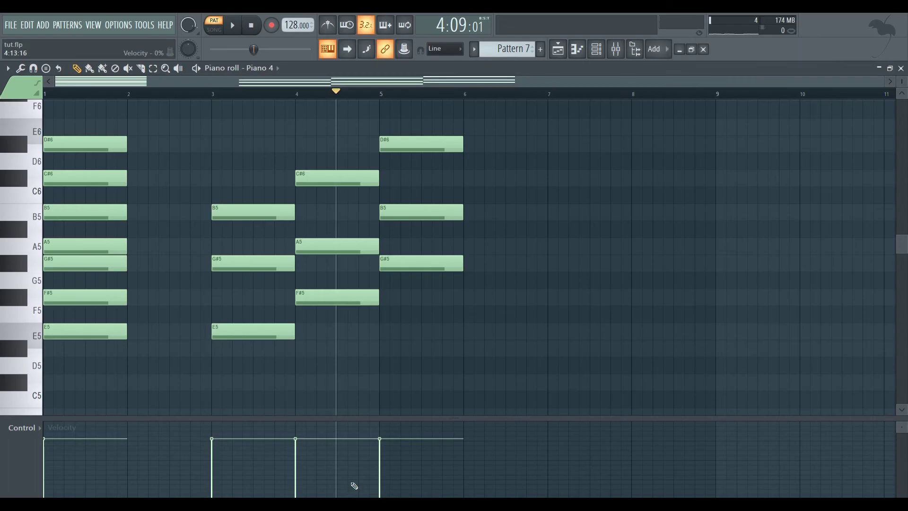
click(467, 246)
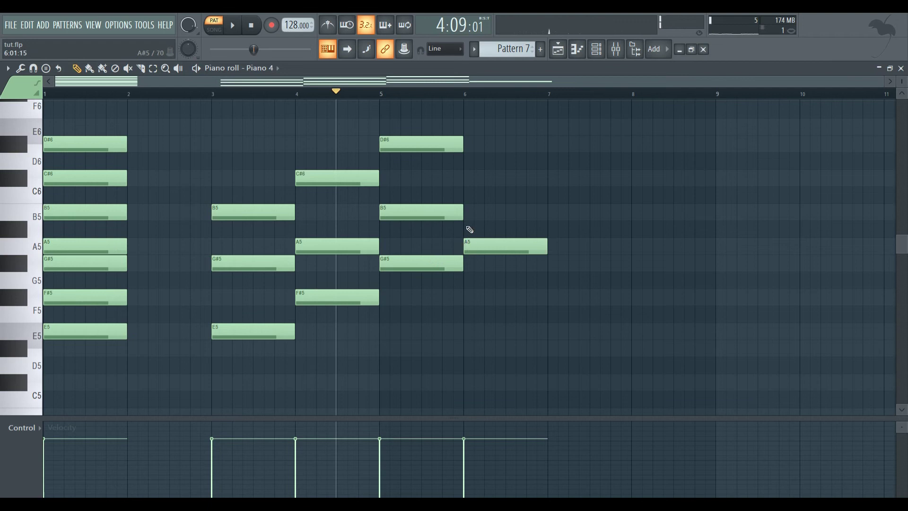
click(469, 184)
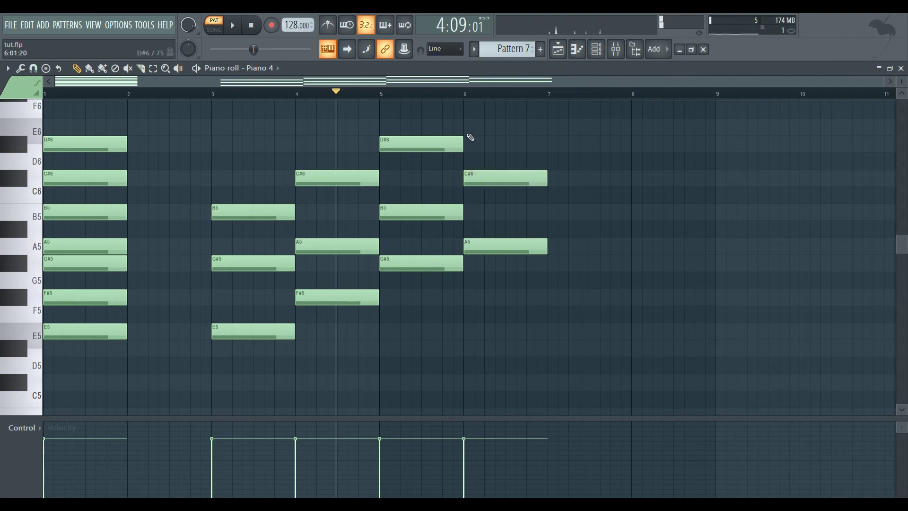
click(470, 130)
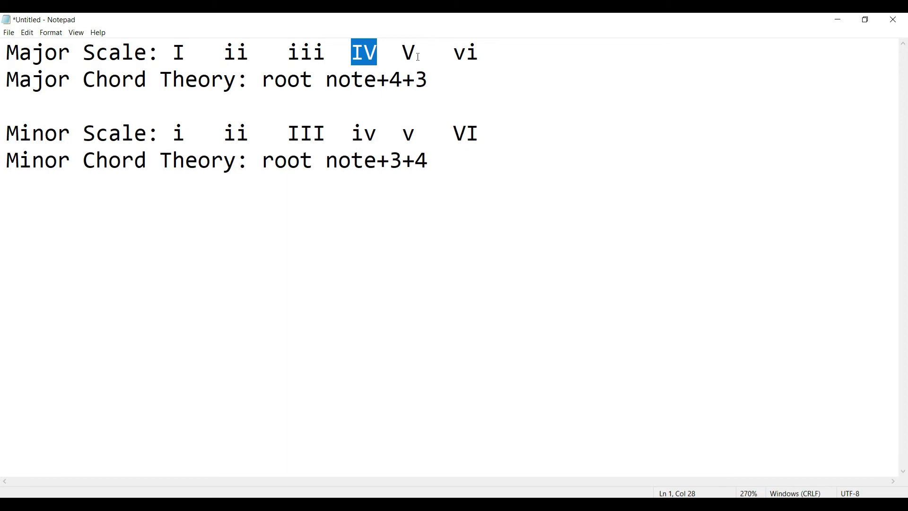
- Highlight the Major Scale numeral V in Notepad, and build the V chord in bar 7 from one-bar B5, D#6 and F#6 notes
drag(419, 56, 404, 49)
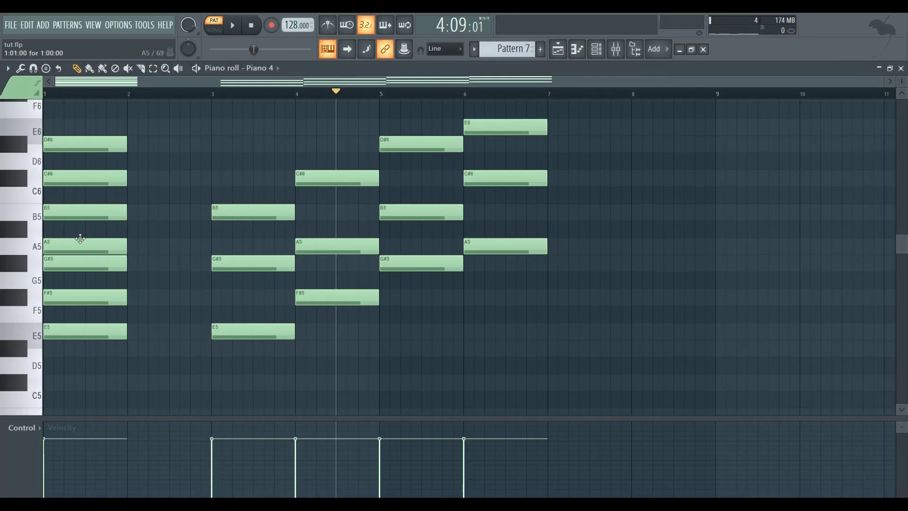
click(546, 211)
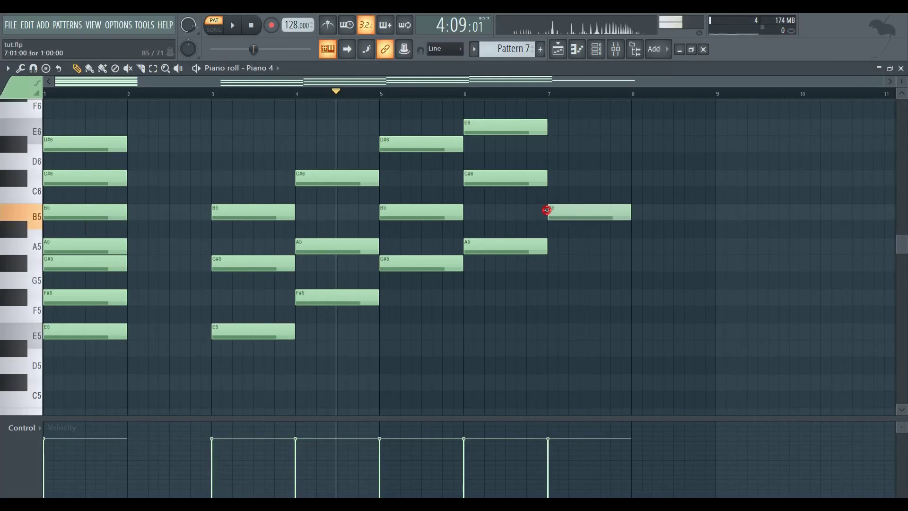
click(552, 142)
scroll(563, 137, up, 2)
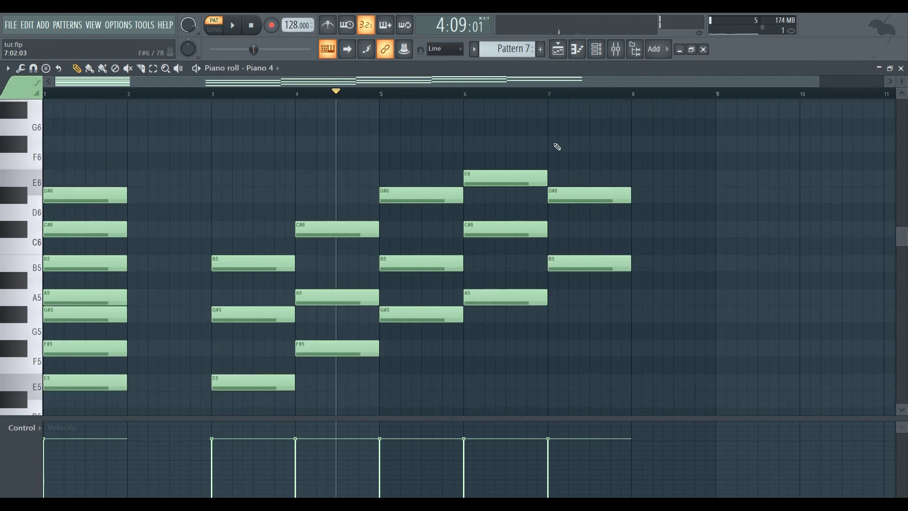
click(556, 148)
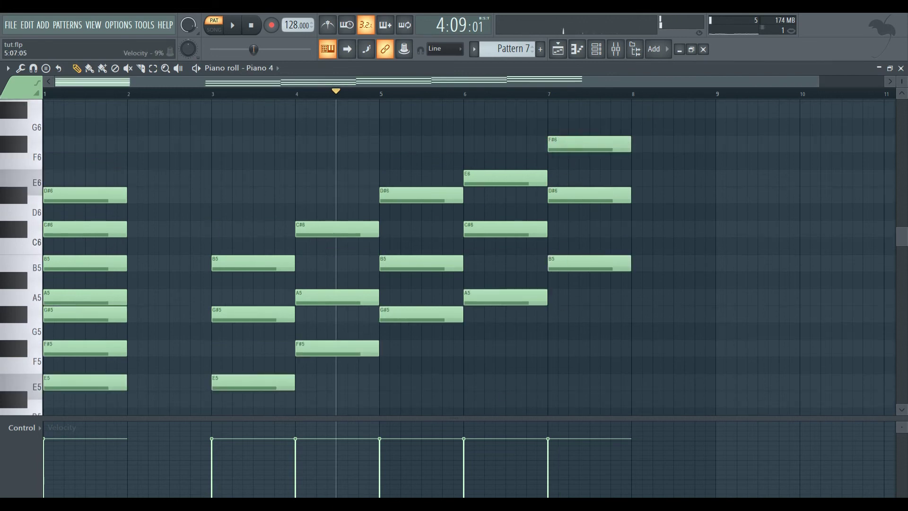
- Highlight the Major Scale numeral vi in Notepad, and build the vi chord in bar 8 from one-bar C#6, E6 and G#6 notes
key(alt+Tab)
drag(488, 48, 454, 52)
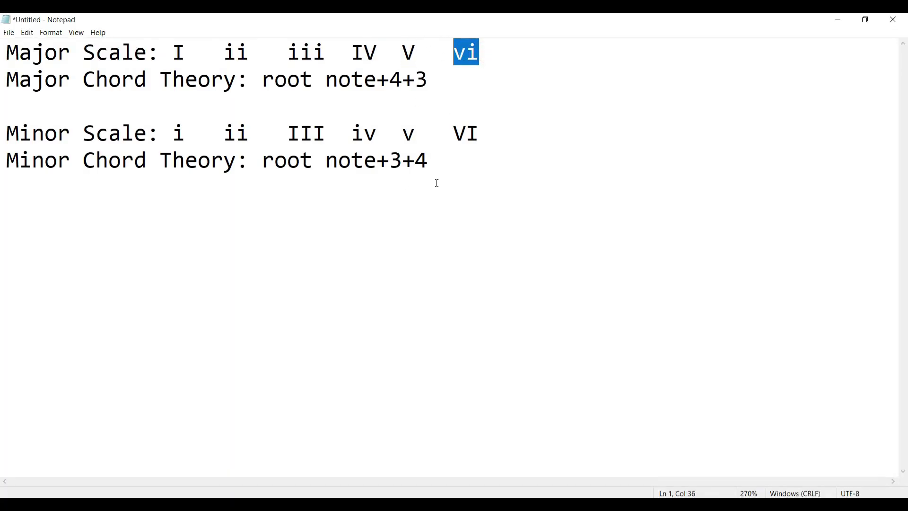
key(alt+Tab)
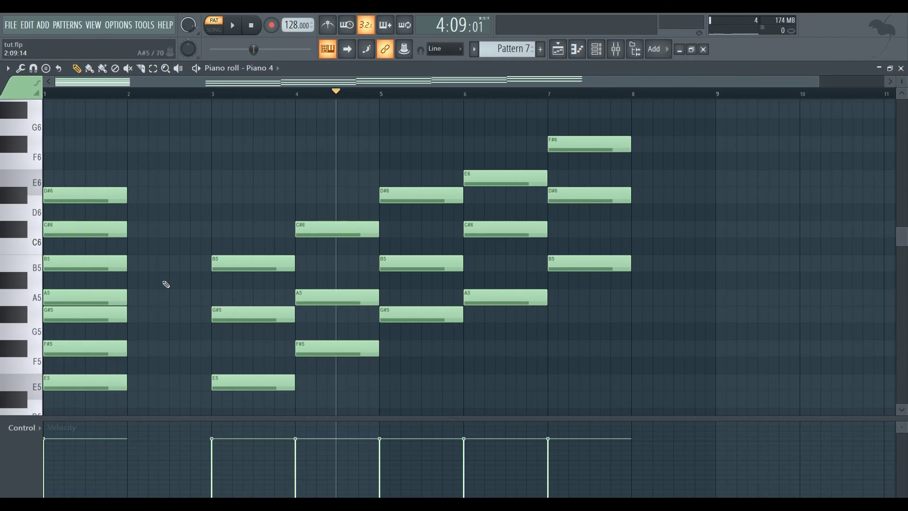
right_click(673, 293)
scroll(659, 249, up, 2)
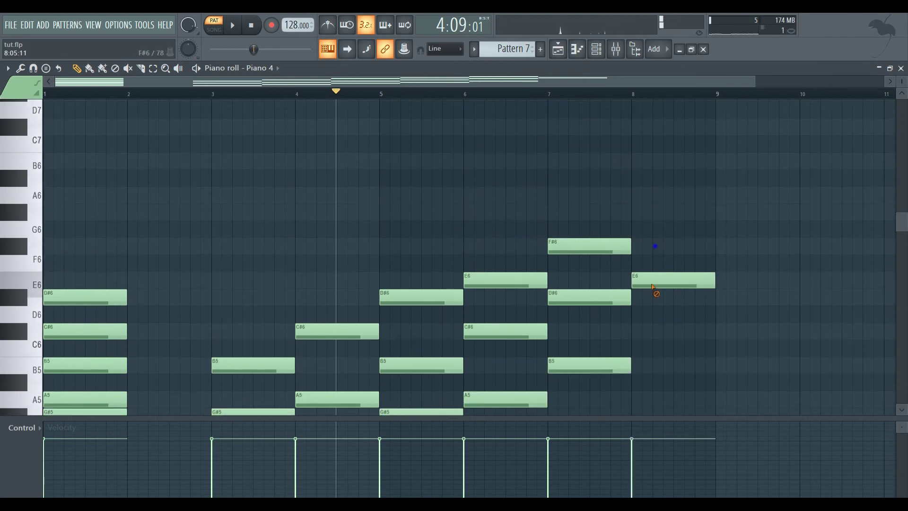
click(636, 322)
right_click(646, 315)
click(634, 332)
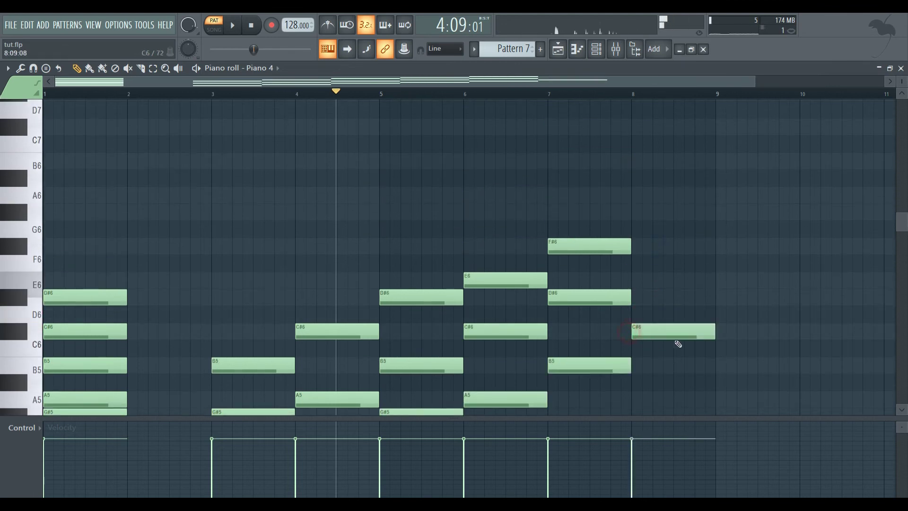
click(634, 280)
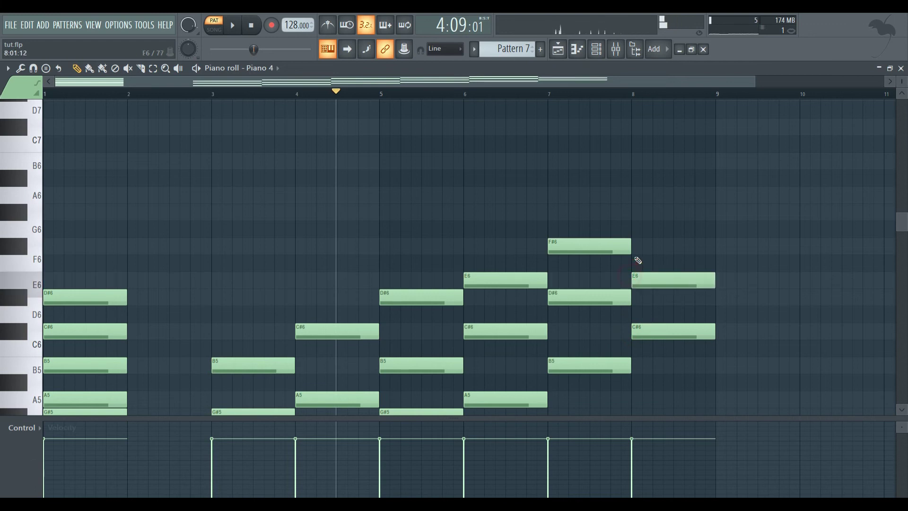
click(634, 211)
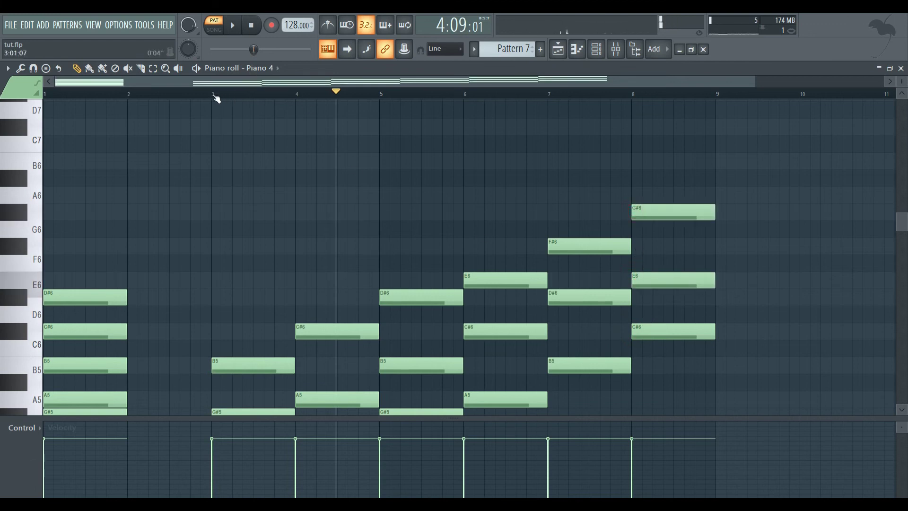
- Transpose the chords in bars 3 to 8 and the scale notes in bar 1 down one octave
drag(215, 95, 713, 232)
key(Delete)
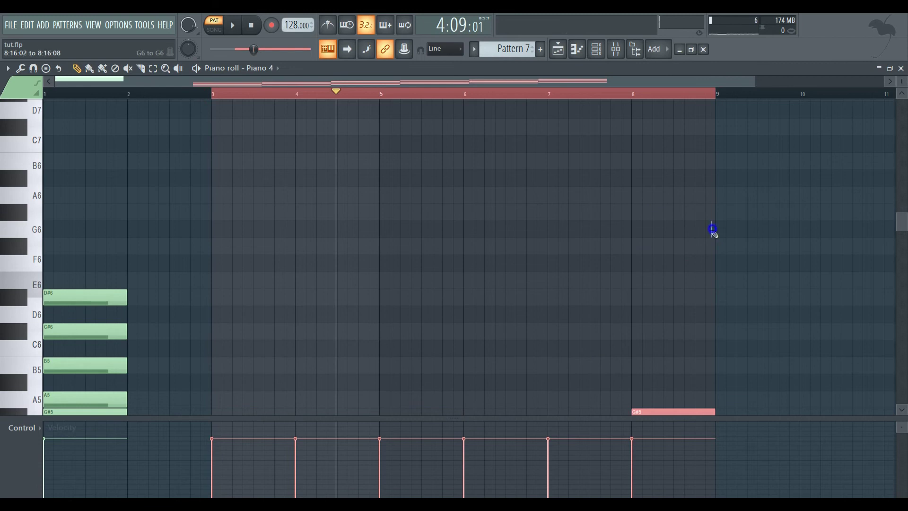
drag(157, 112, 126, 294)
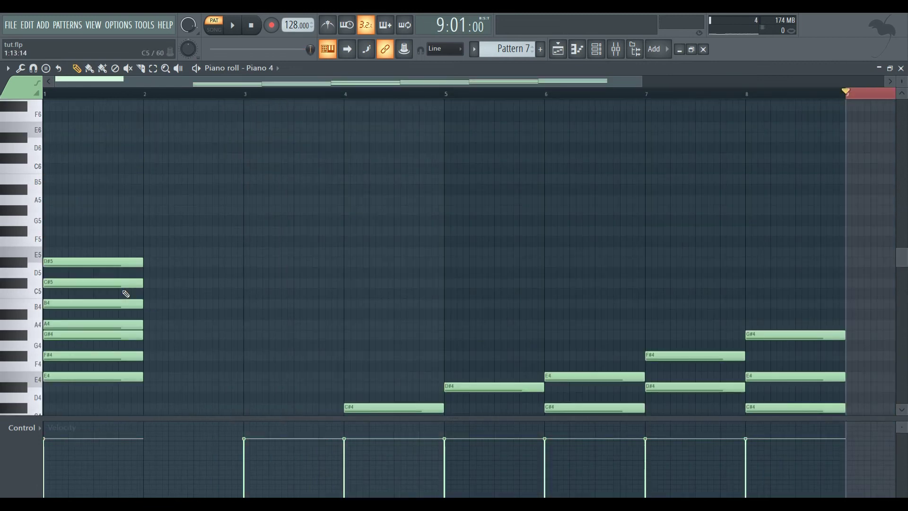
key(ctrl+z)
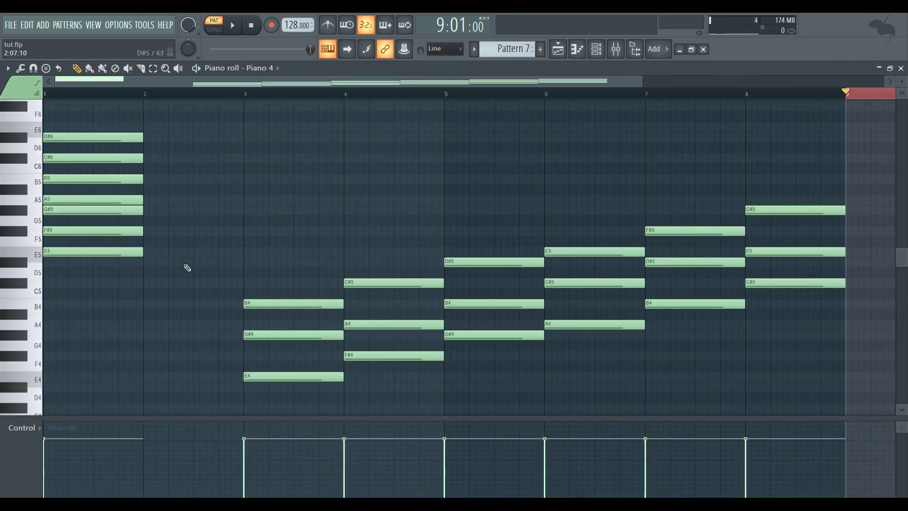
scroll(187, 268, down, 3)
drag(41, 112, 97, 253)
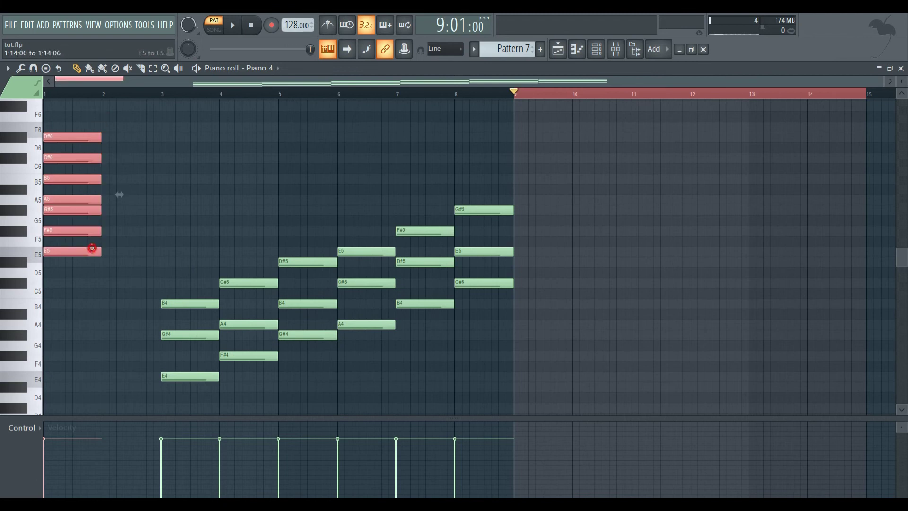
key(ctrl+Down)
- Select the time range of bars 3 to 8 and play back the six chords
drag(169, 93, 518, 131)
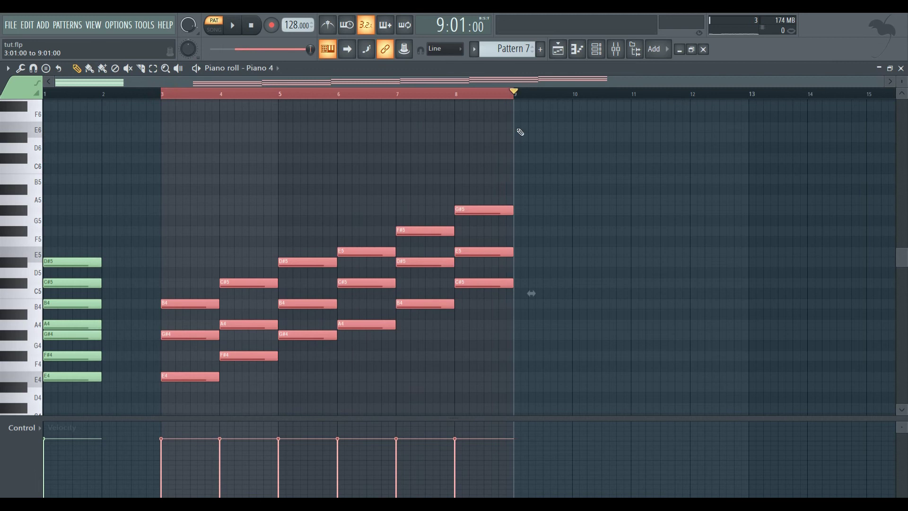
click(232, 25)
click(325, 176)
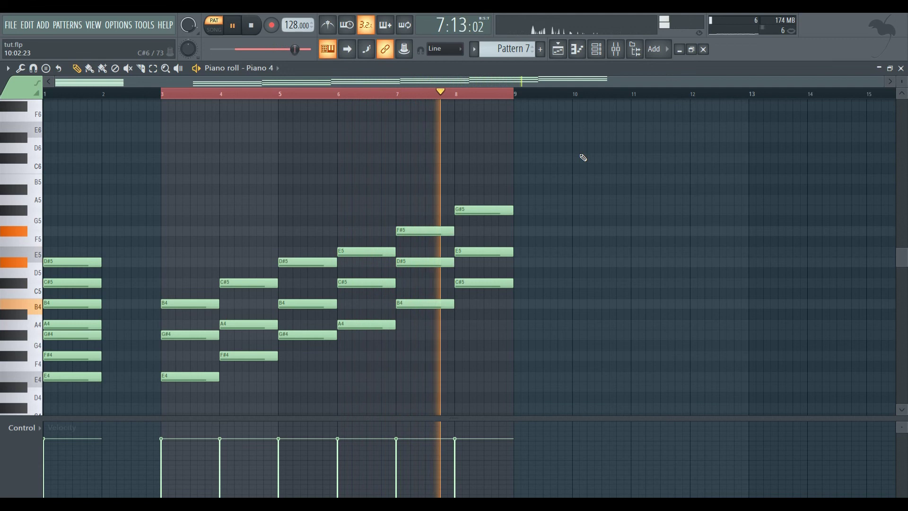
click(237, 27)
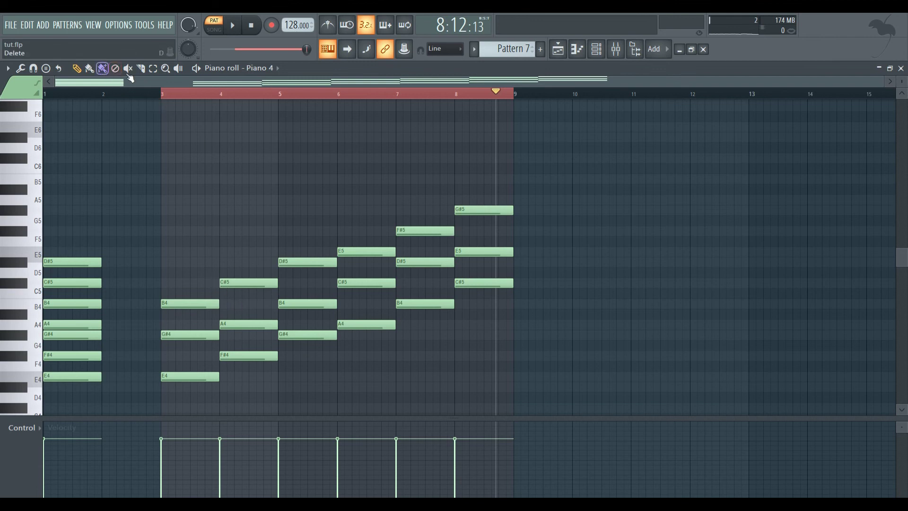
- Audition individual chords between bars 3 and 8 with the Playback tool
click(179, 68)
drag(239, 284, 201, 286)
click(236, 283)
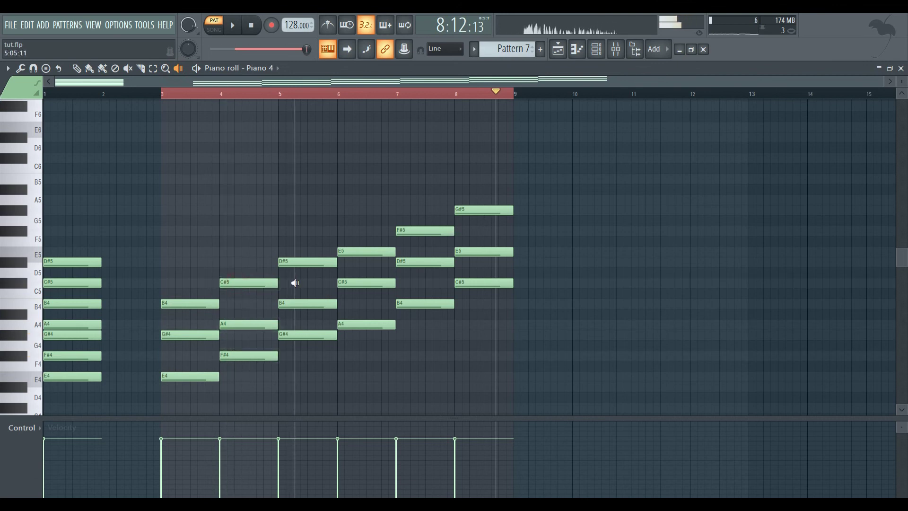
drag(356, 272, 341, 245)
scroll(349, 286, down, 3)
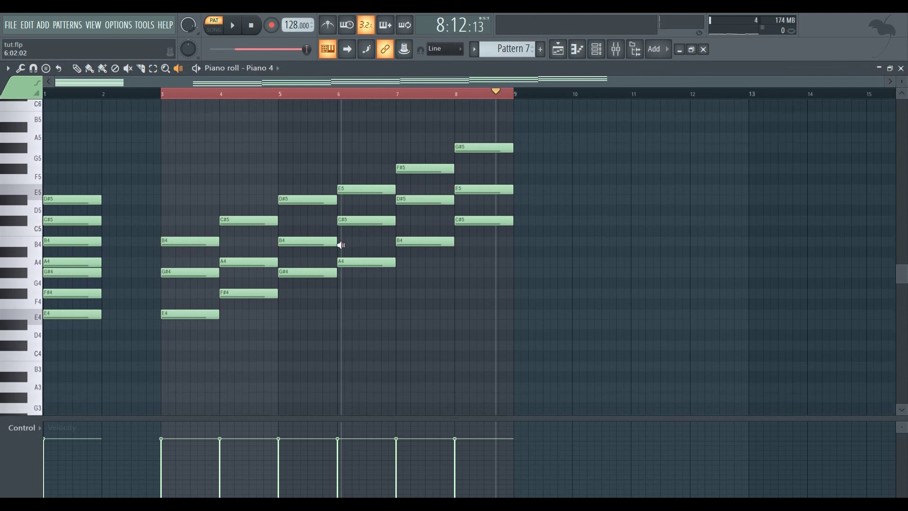
scroll(340, 245, up, 3)
click(236, 286)
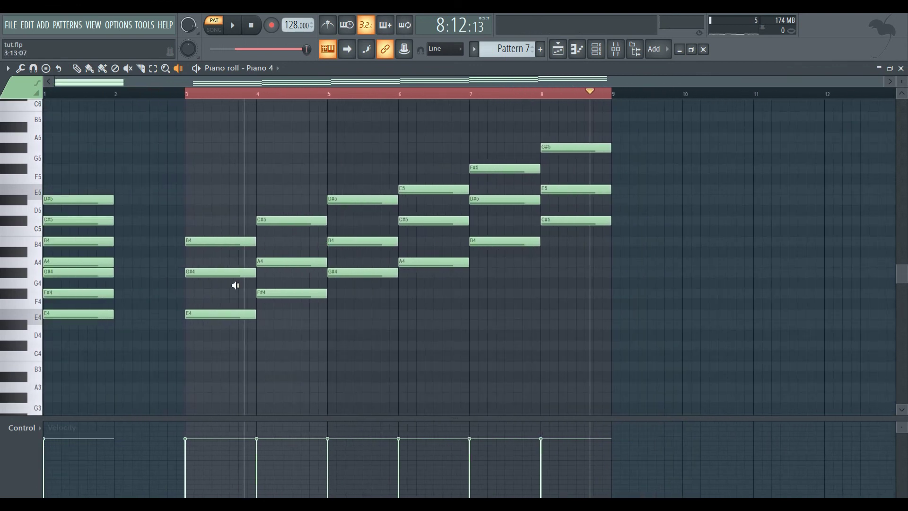
- Copy the I, V, iii and IV chords in that order into bars 9, 10, 11 and 12 to form a progression
click(76, 68)
scroll(215, 252, up, 1)
drag(213, 204, 246, 379)
drag(240, 316, 665, 315)
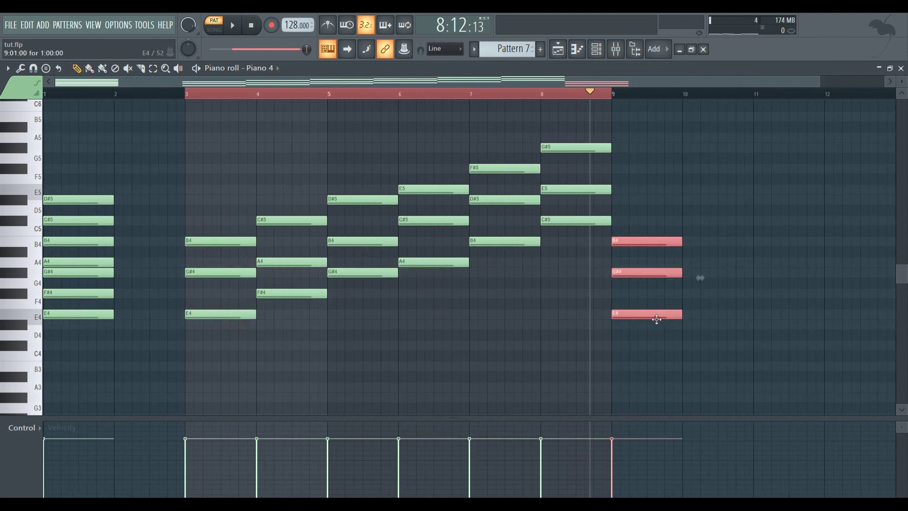
scroll(468, 242, down, 1)
drag(471, 170, 658, 240)
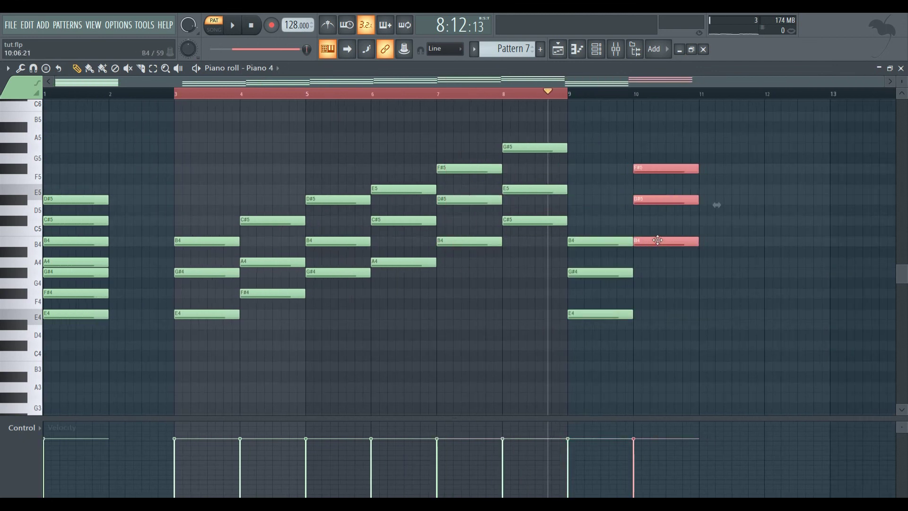
drag(367, 185, 732, 261)
drag(386, 164, 788, 263)
- Select the time range of bars 9 to 12 and play back the four-chord progression
drag(569, 93, 830, 150)
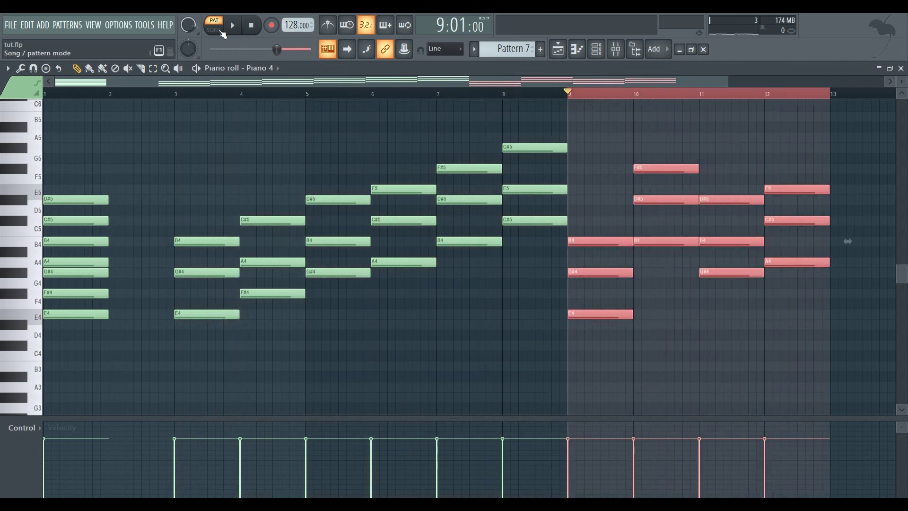
key(space)
click(459, 136)
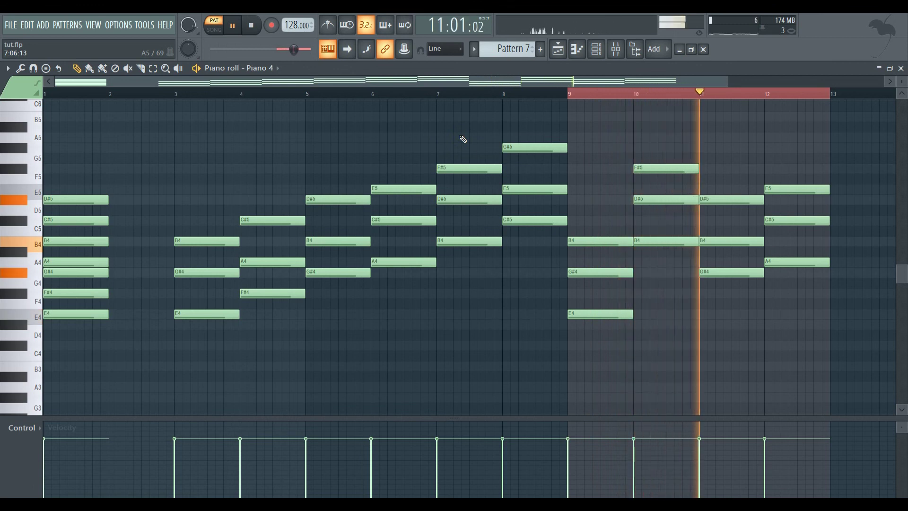
click(241, 29)
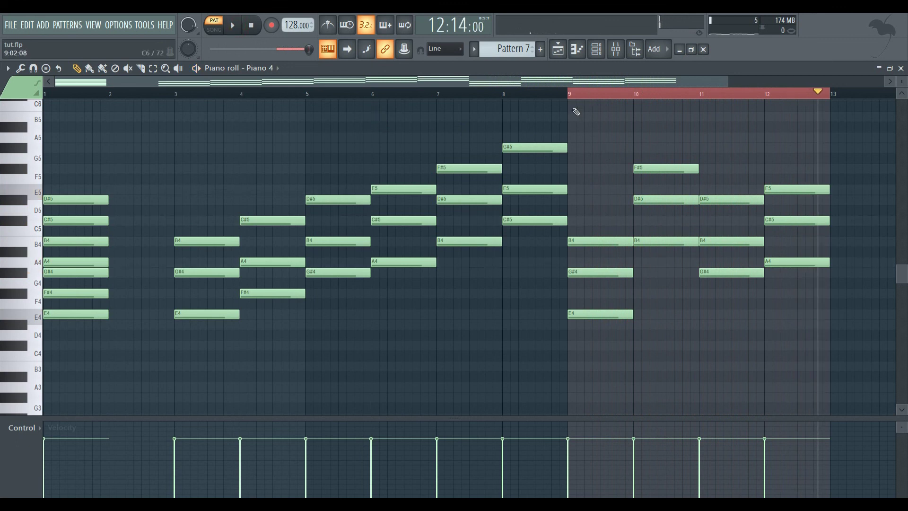
- Select the time range of bars 3 to 8 holding the chords I to vi
drag(567, 107, 175, 106)
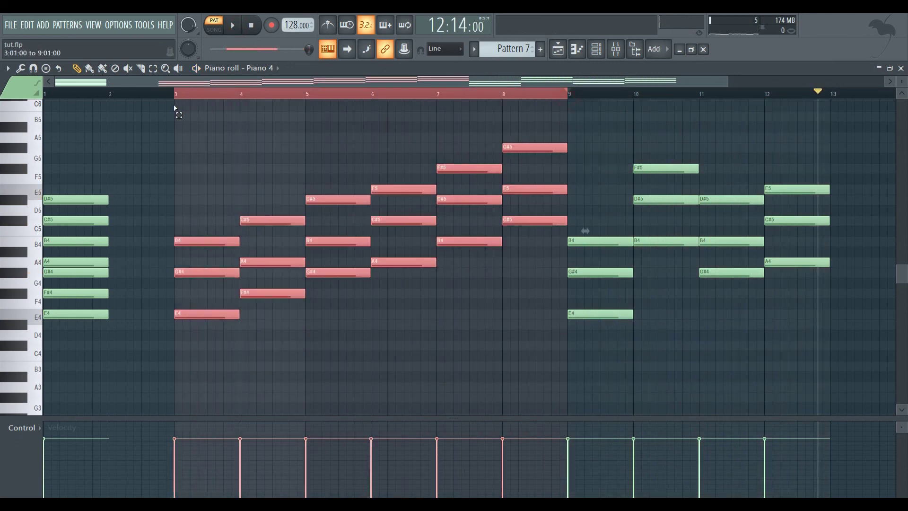